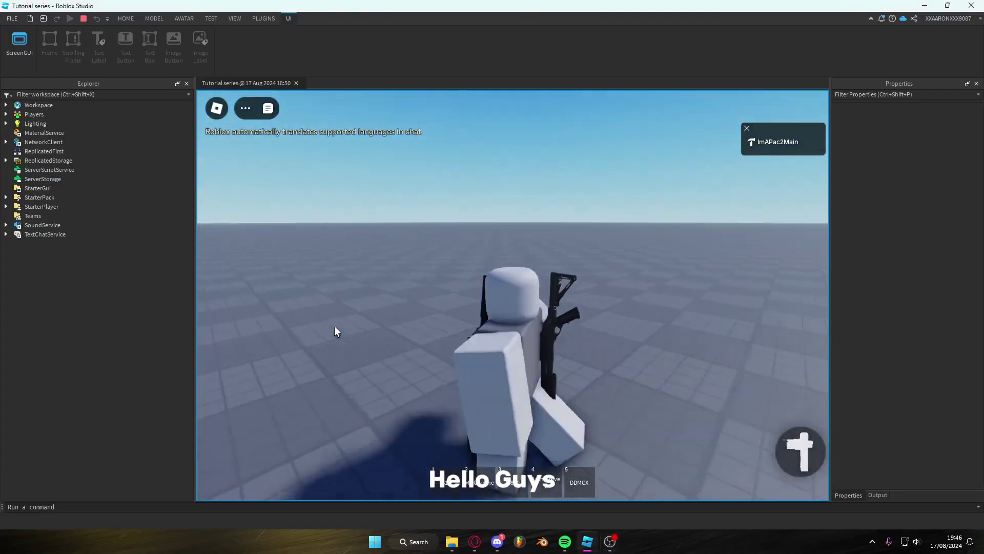
- Equip the DDMCX weapon in the playtest, look at it in first person, and stop the playtest
key("5")
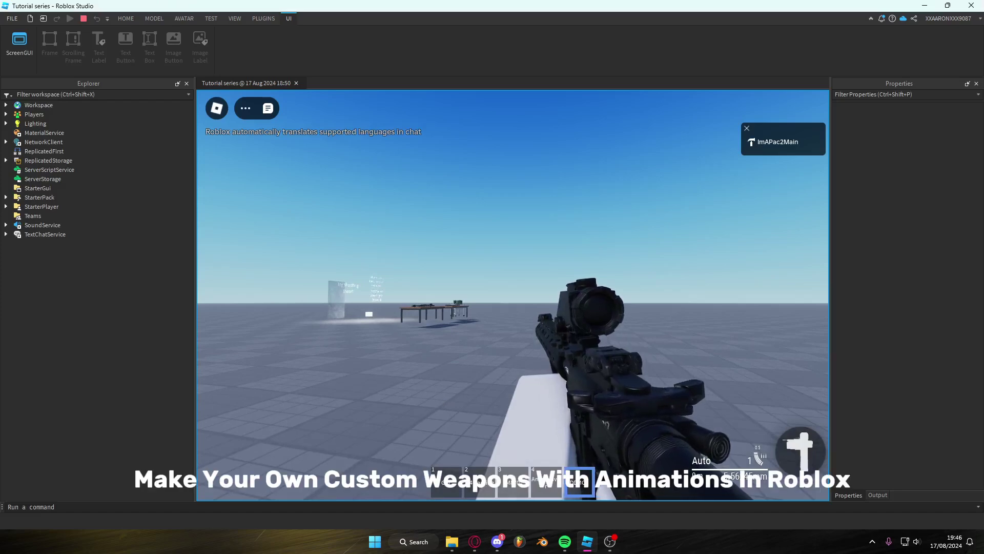
key("m")
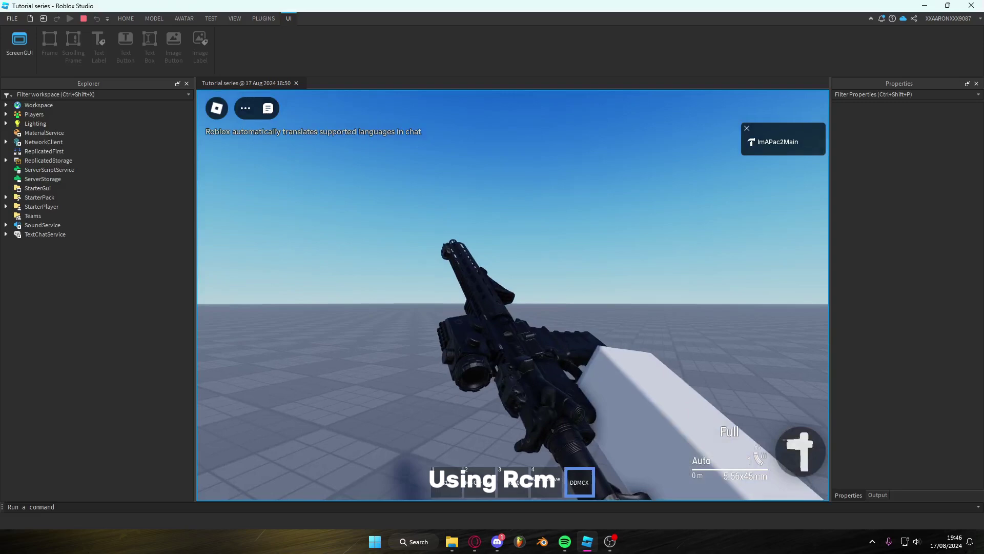
key("Escape")
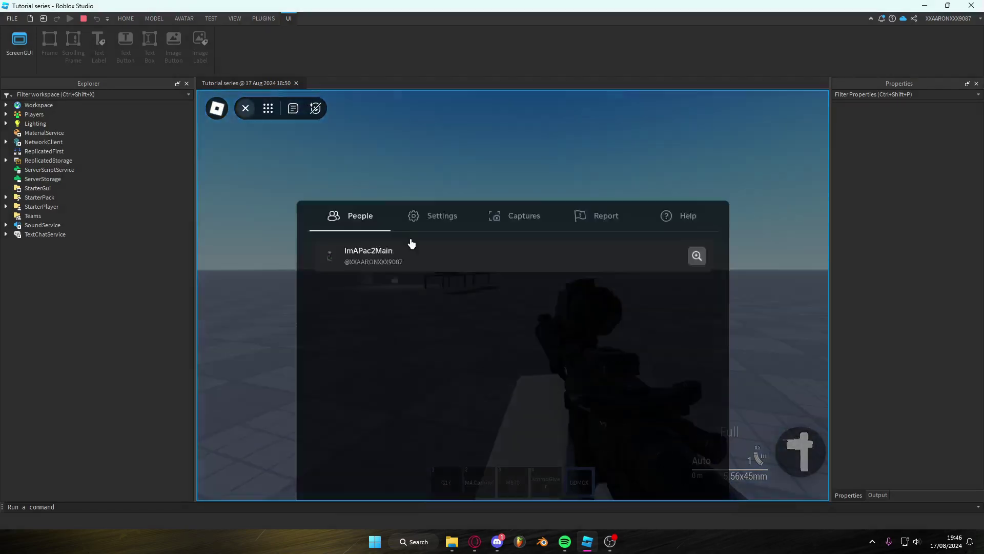
key("Escape")
key("shift+F5")
key("XF86AudioLowerVolume")
key("shift+F5")
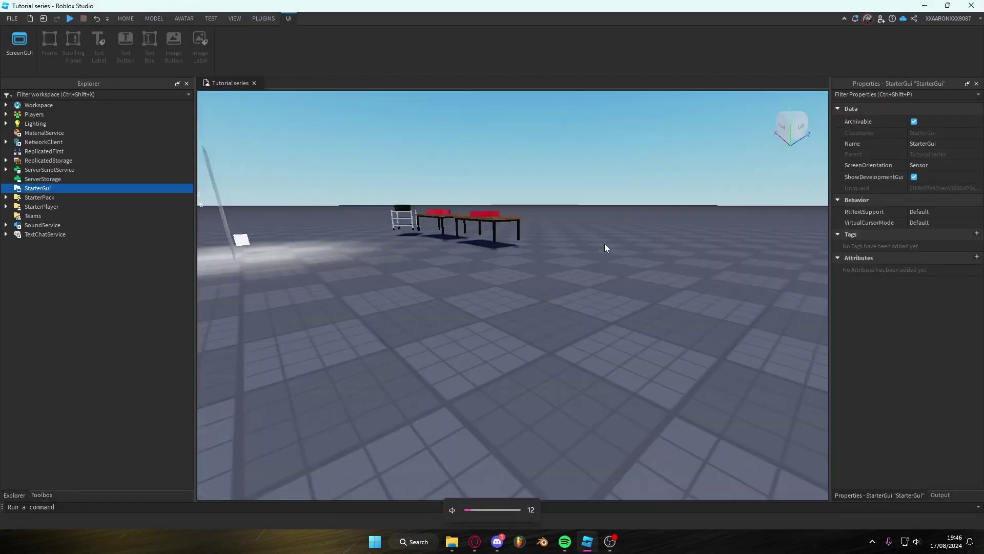
key("s")
right_click_drag(608, 356, 611, 356)
key("w")
key("d")
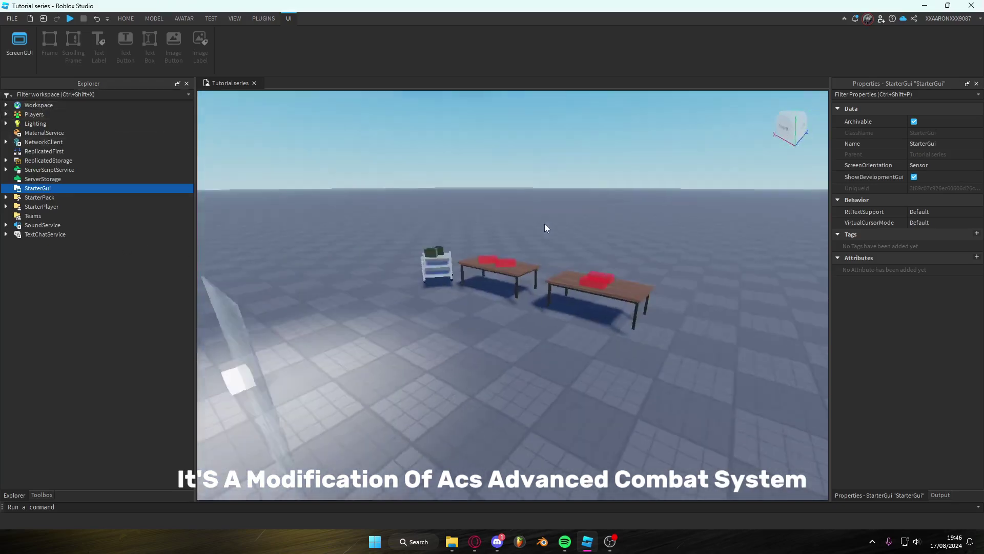
right_click_drag(544, 223, 533, 251)
key("w")
key("a")
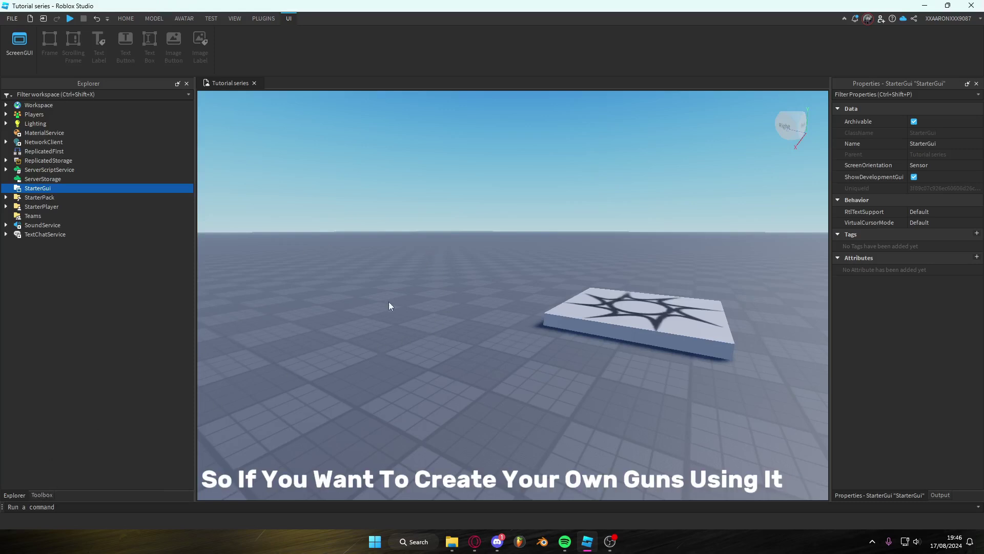
mouse_move(388, 303)
right_mouse_down()
mouse_move(410, 286)
mouse_move(395, 300)
right_mouse_up()
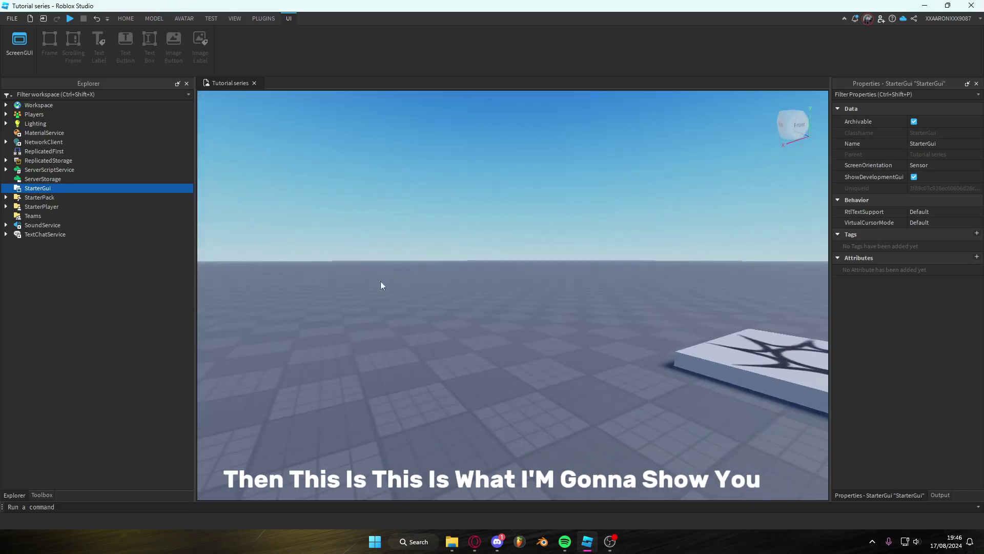
- Insert the Daniel Defense AR-15 Rifle [PBR] from the recently used models into the place
left_click(50, 492)
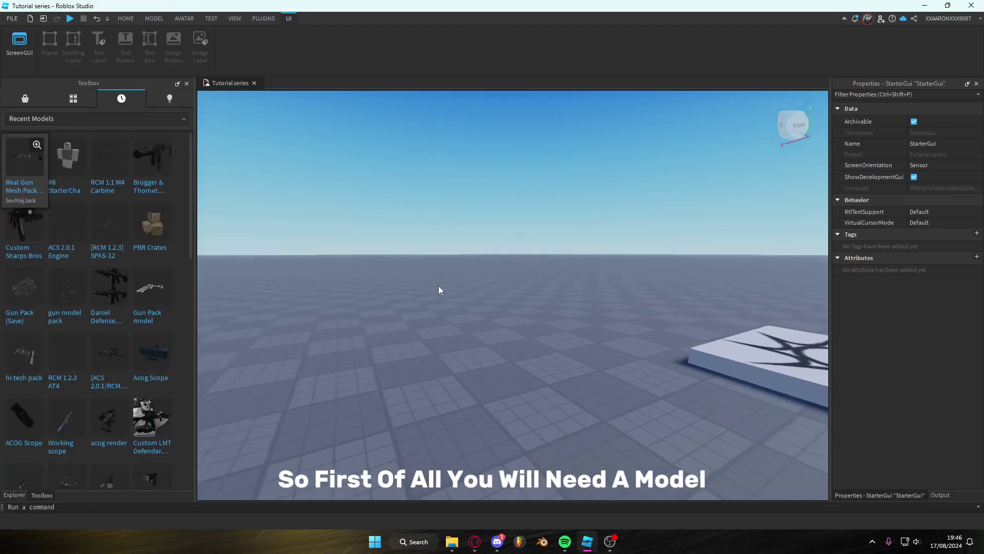
left_click(402, 177)
right_click_drag(383, 201, 378, 220)
key("s")
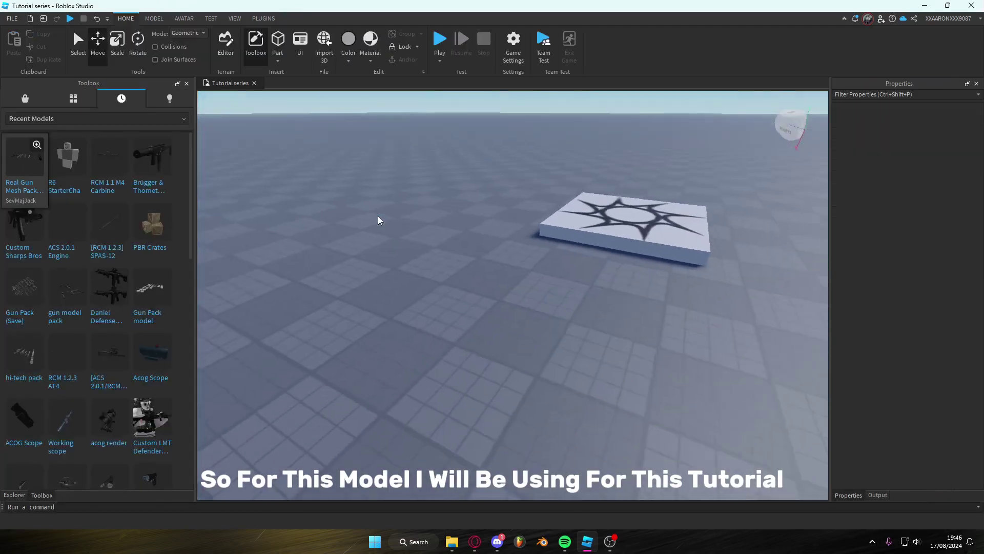
left_click(107, 303)
right_click_drag(305, 332, 308, 333)
key("w")
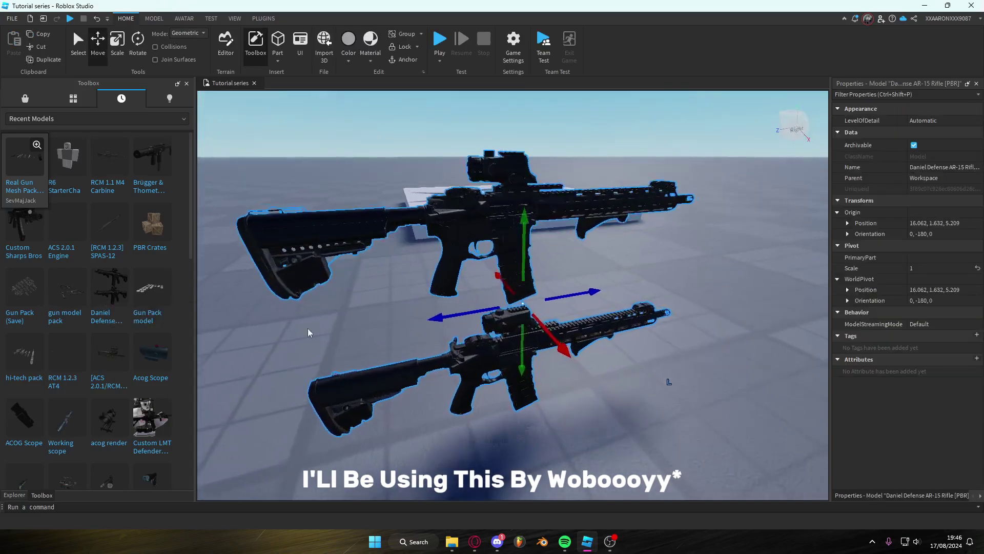
scroll(308, 333, "up", 3)
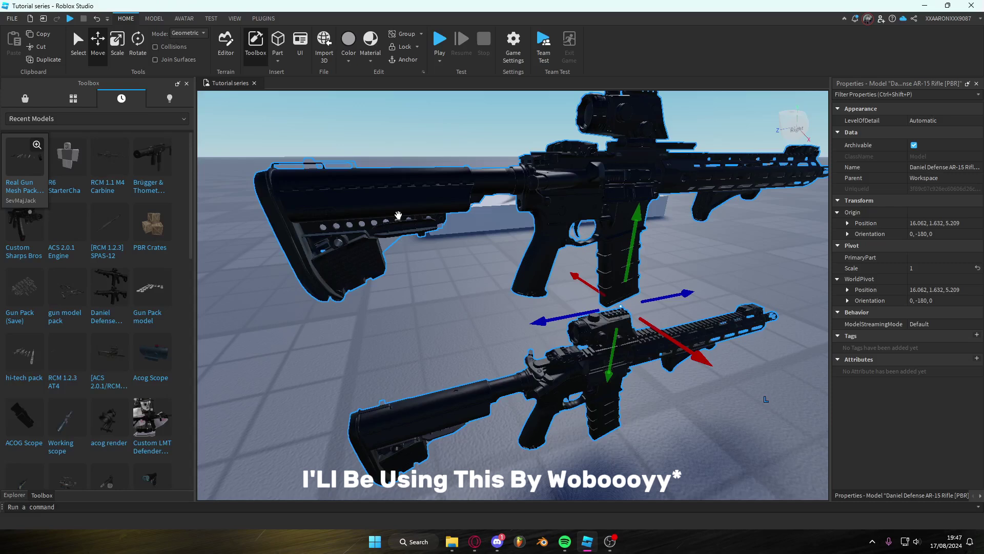
right_click_drag(400, 343, 399, 343)
key("s")
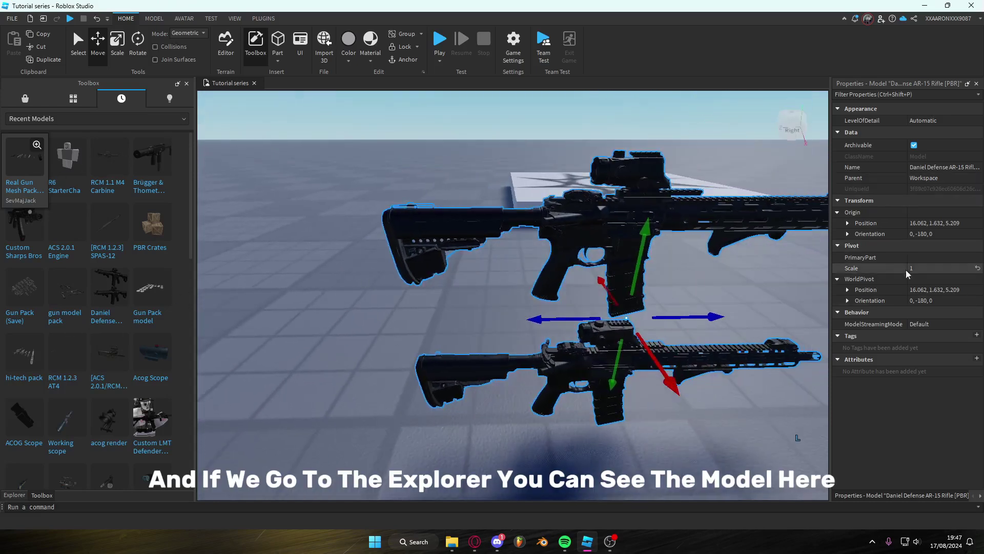
- Delete the Custom Daniel Defense M4 Carbine and the ThumbnailCamera from the Daniel Defense AR-15 Rifle [PBR] model
left_click(22, 496)
key("d")
right_click_drag(432, 363, 433, 363)
key("s")
left_click(16, 160)
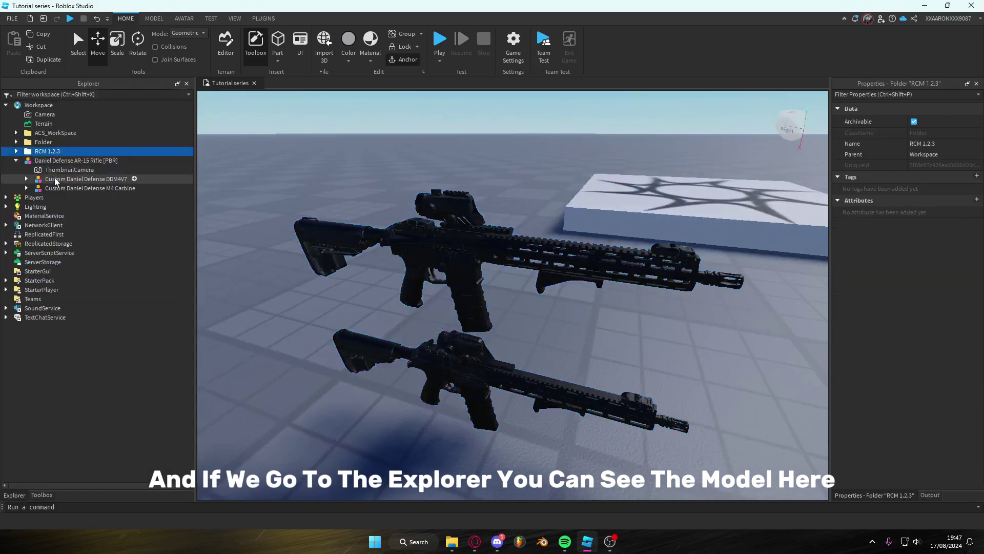
left_click(85, 179)
left_click(111, 188)
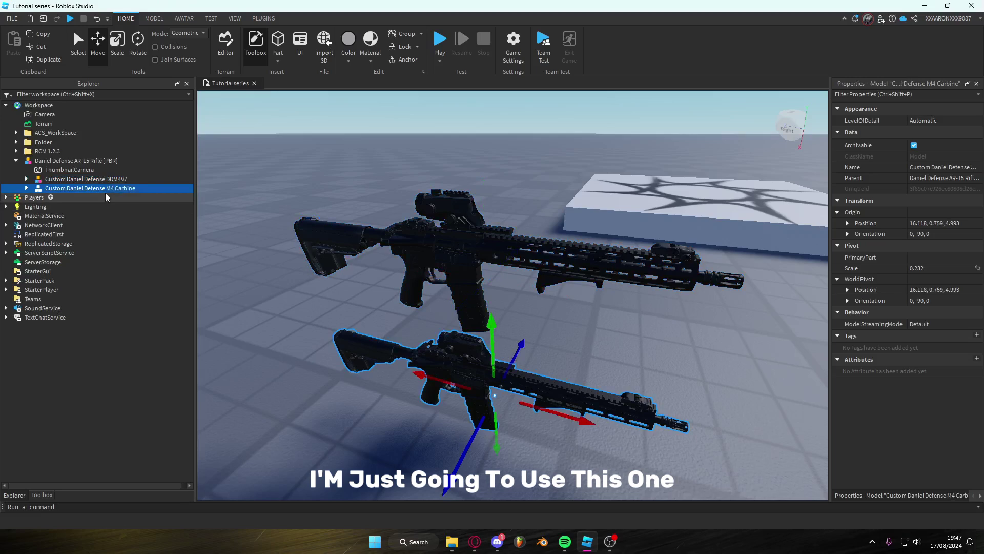
key("Delete")
left_click(64, 180)
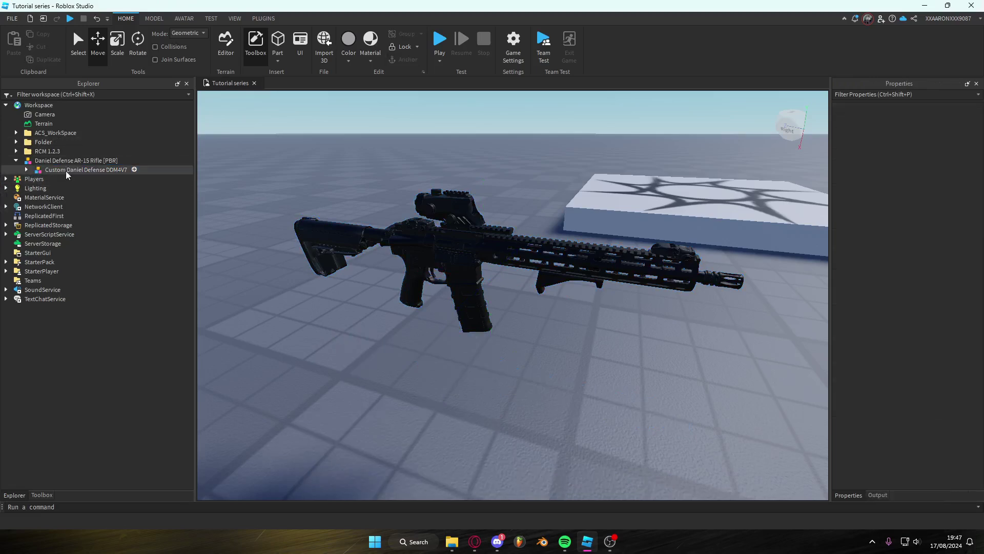
- Move Custom Daniel Defense DDM4V7 directly under Workspace and delete the emptied Daniel Defense AR-15 Rifle [PBR] model
left_click_drag(64, 179, 56, 107)
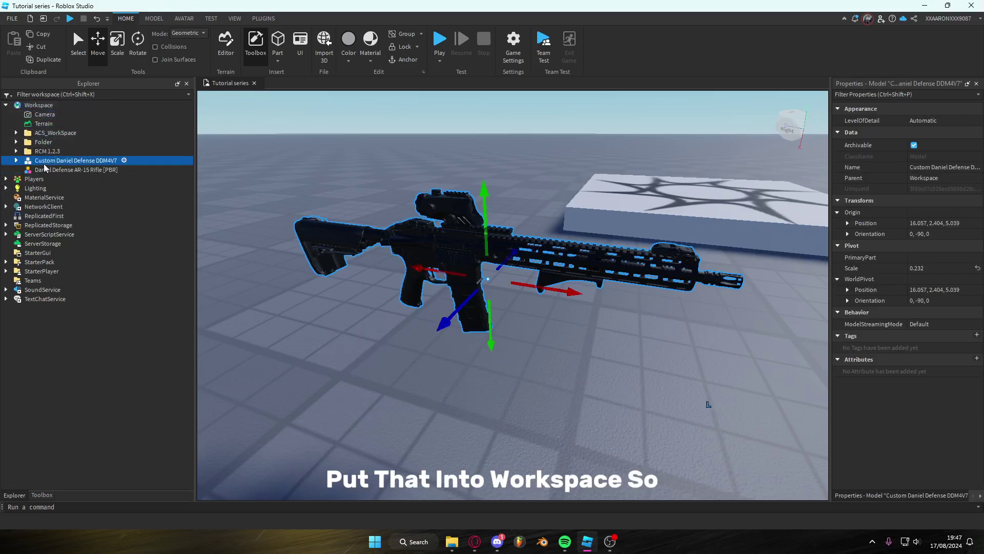
left_click(362, 200)
left_click(467, 269)
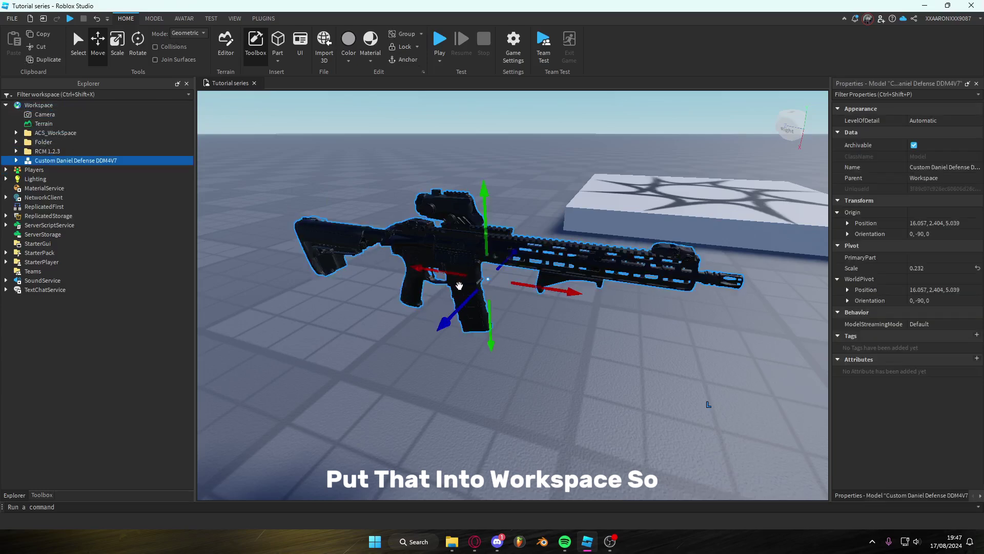
- Examine the DDM4V7 from the side and check its separate Mag and LWRCI Ambi Charging Handle parts
key("a")
right_click_drag(459, 286, 459, 286)
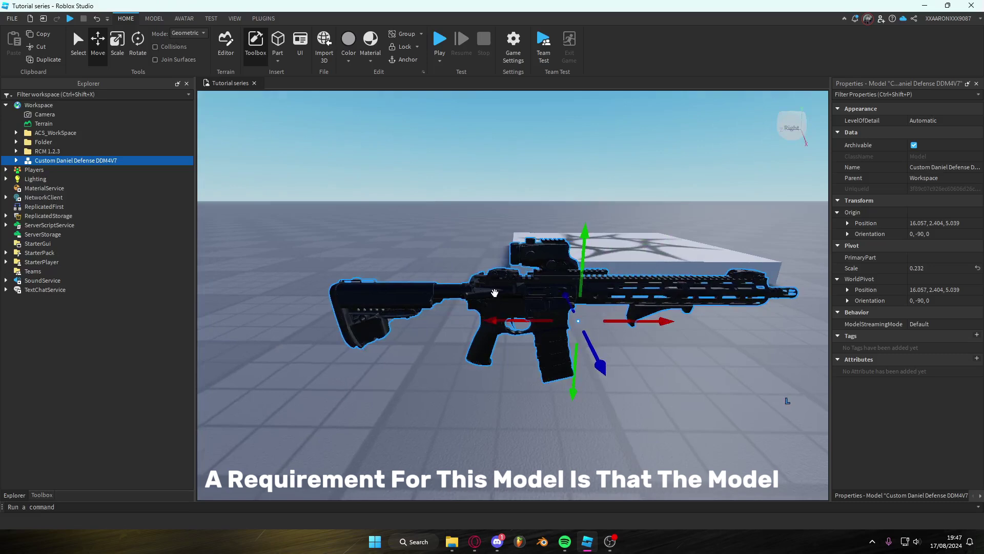
right_click_drag(540, 326, 540, 326)
key("w")
key("s")
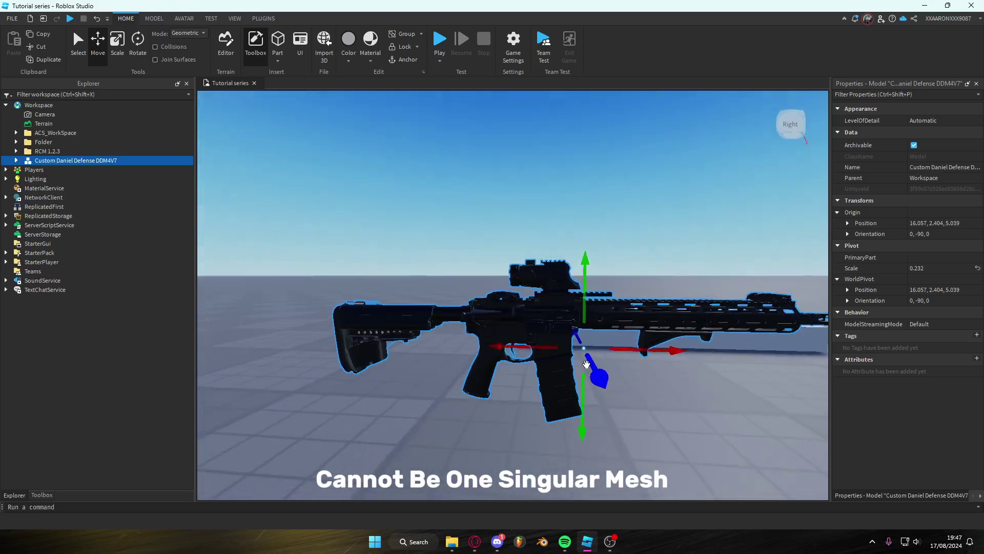
key("a")
right_click_drag(610, 410, 611, 409)
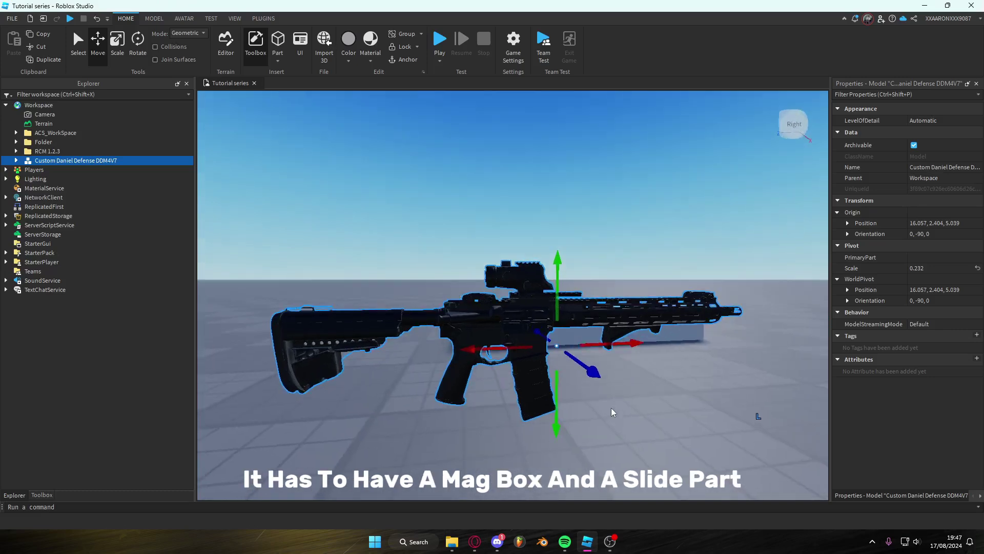
left_click(536, 393)
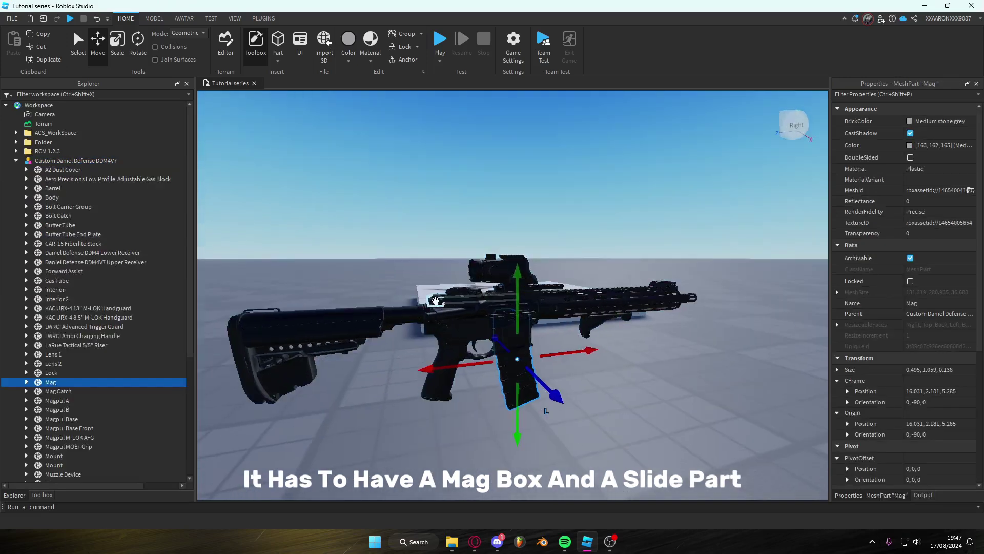
left_click(435, 301)
scroll(579, 357, "up", 5)
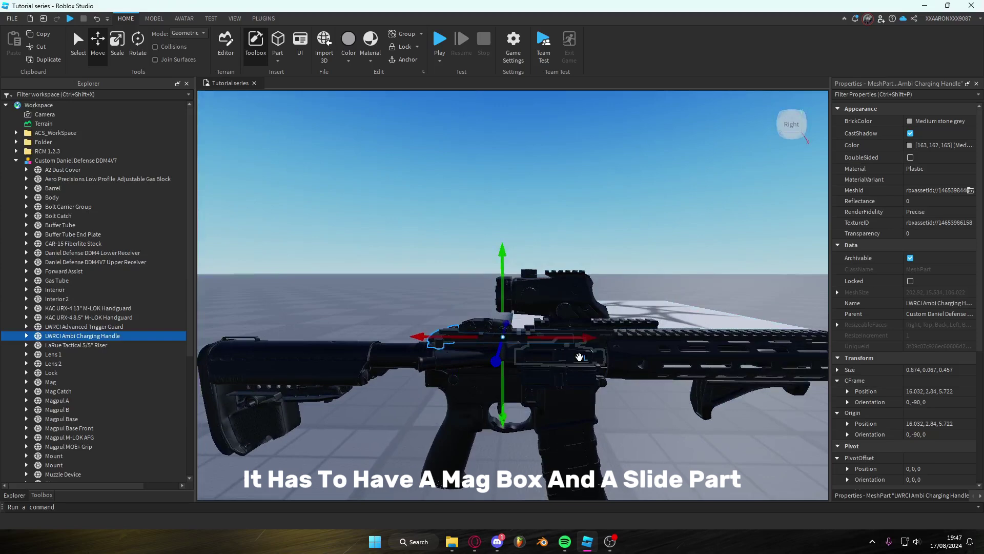
- Pull the Bolt Carrier Group about 0.57 studs sideways out of the DDM4V7 and undo the move
left_click(571, 358)
key("a")
right_click_drag(629, 420, 589, 407)
key("d")
key("a")
left_click_drag(667, 362, 797, 369)
right_click_drag(648, 387, 646, 386)
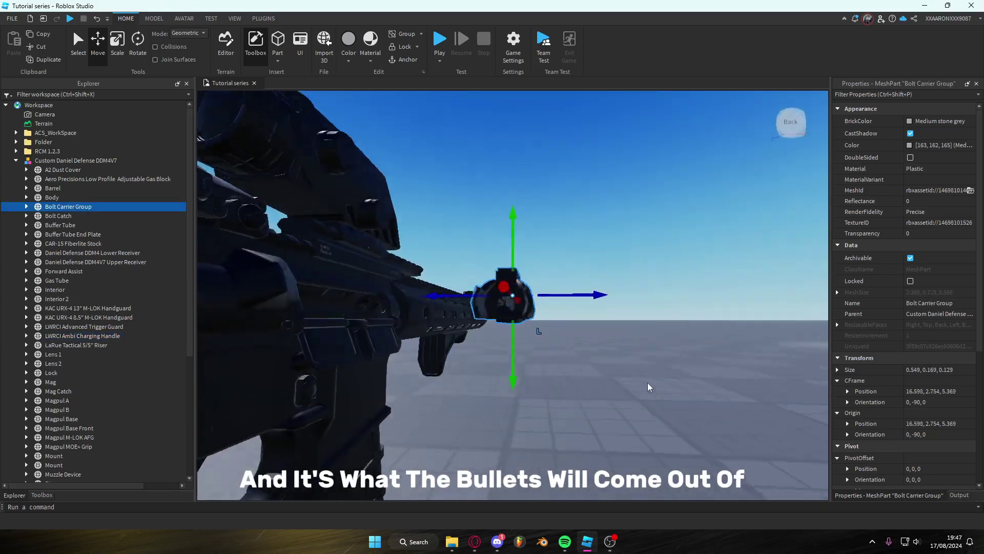
key("ctrl+z")
key("d")
key("a")
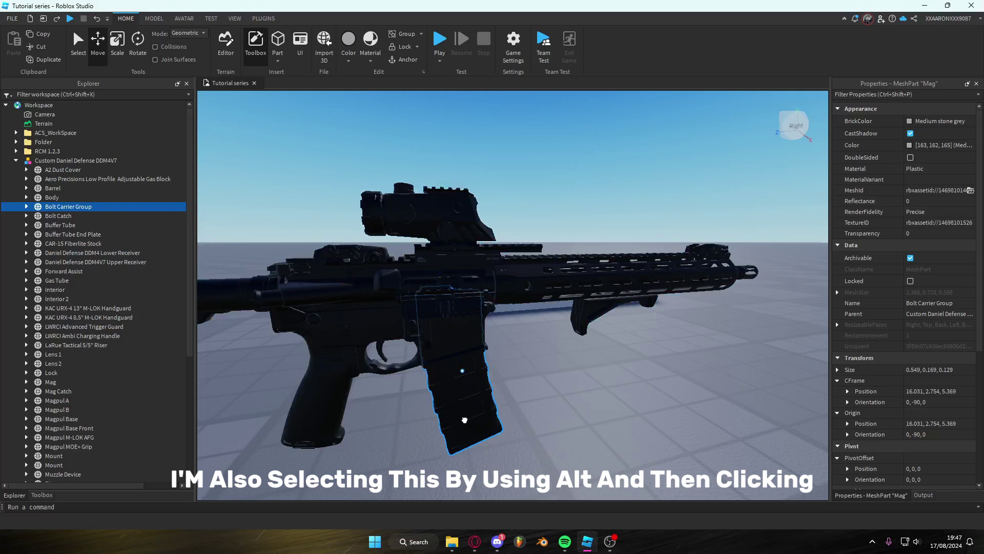
- Pull the Mag about 1.07 studs sideways out of the DDM4V7 and undo the move
left_click(465, 419, "alt")
right_click_drag(465, 420, 554, 364)
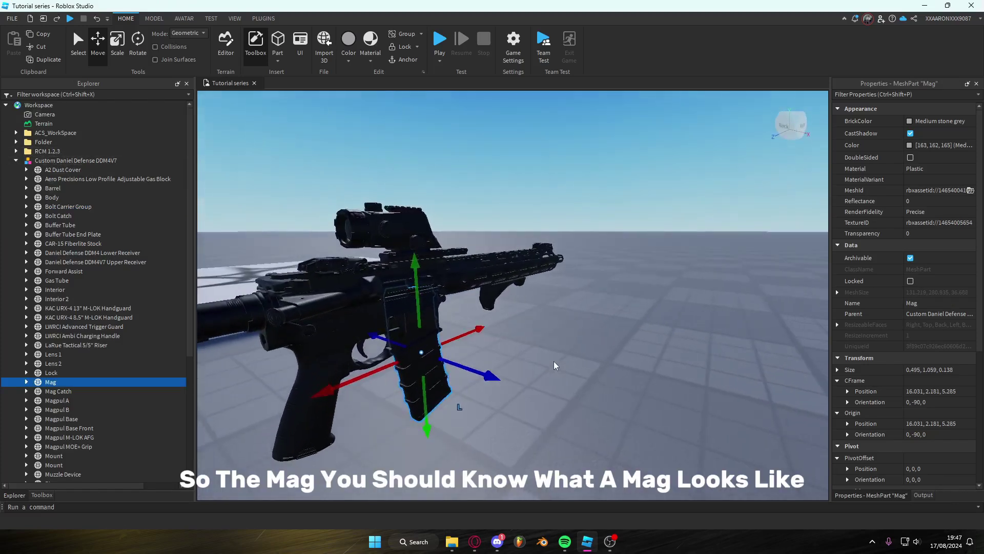
left_click(544, 402)
left_click(433, 368)
left_click_drag(433, 368, 551, 400)
right_click_drag(551, 399, 522, 411)
key("ctrl+z")
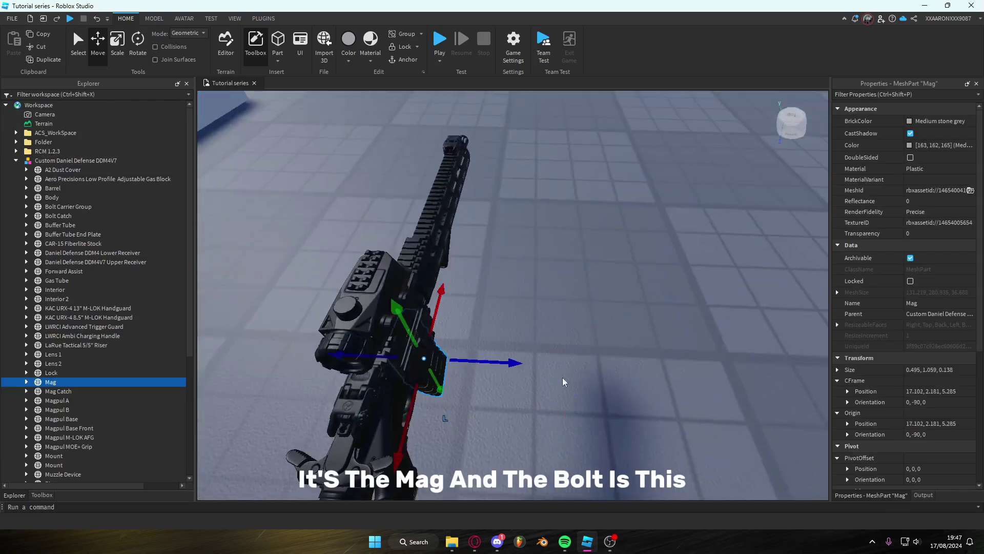
- Pull the LWRCI Ambi Charging Handle sideways out of the DDM4V7 and undo the move
right_click_drag(562, 379, 500, 385)
left_click(276, 302)
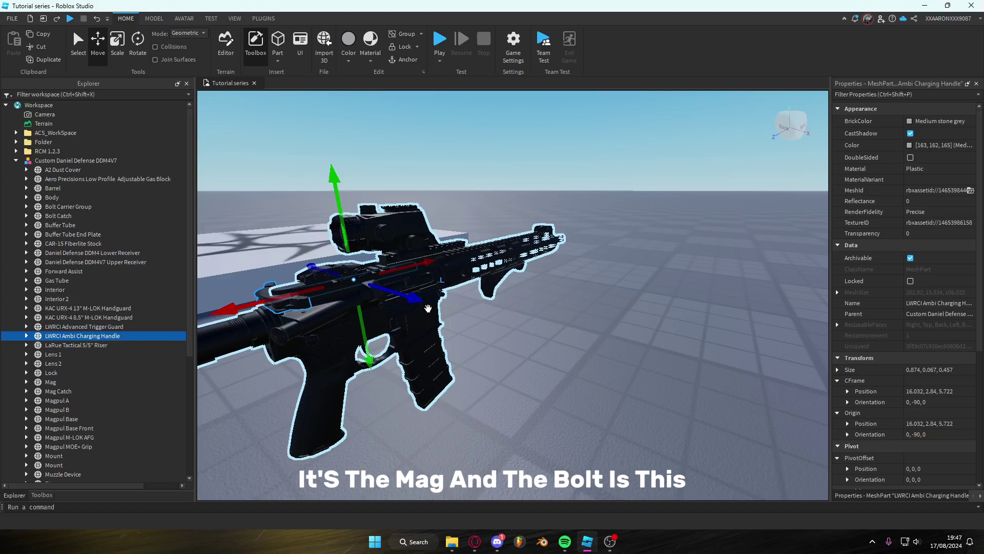
left_click_drag(423, 299, 684, 381)
right_click_drag(665, 410, 618, 392)
key("ctrl+z")
- Duplicate the M4 Carbine in ReplicatedStorage > ACS_Engine > GunModels and move one copy into Workspace
left_click(16, 161)
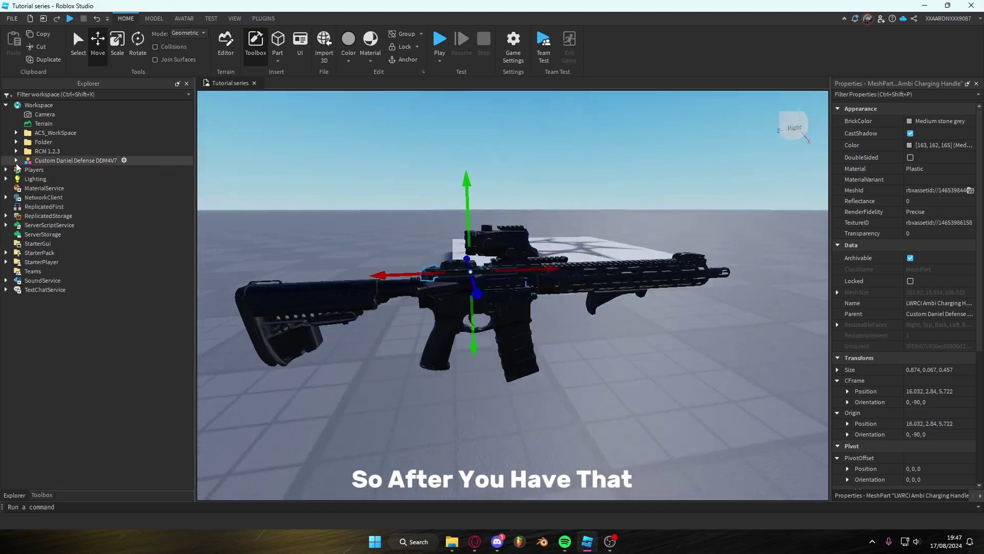
left_click(6, 215)
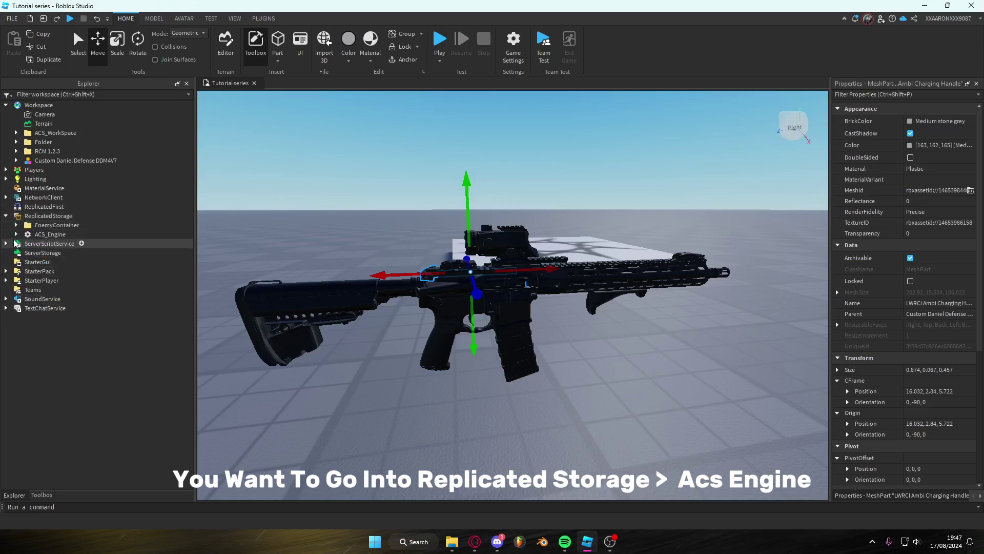
left_click(16, 235)
left_click(26, 327)
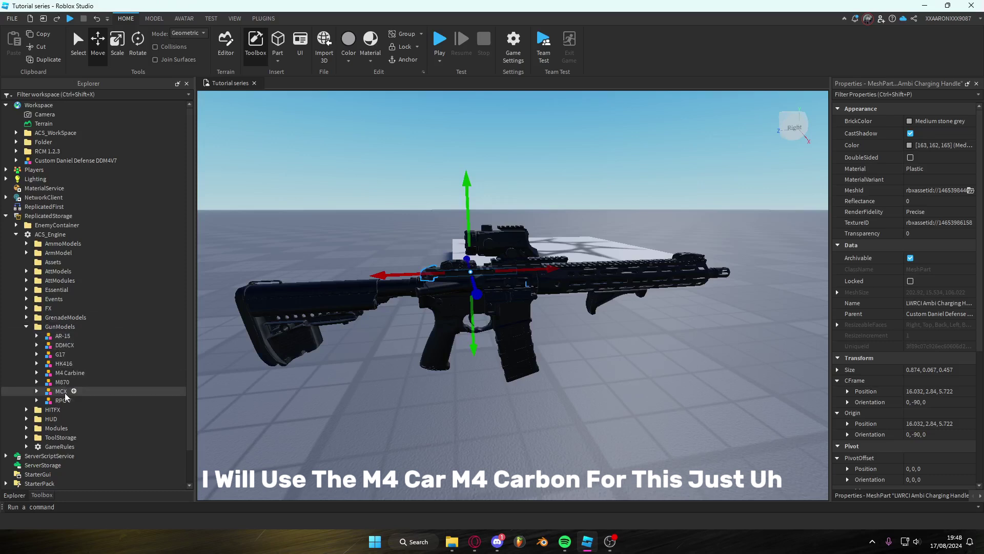
left_click(70, 373)
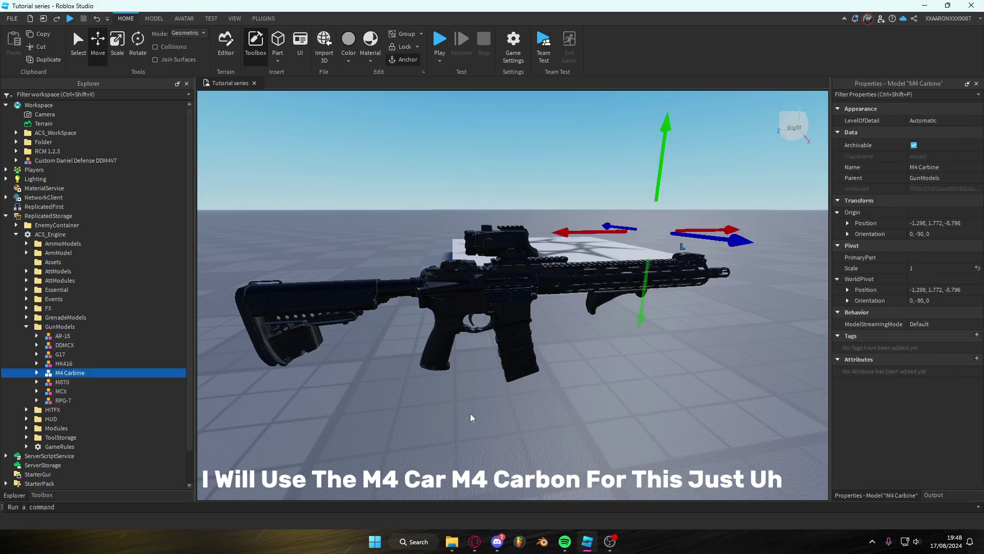
key("ctrl+d")
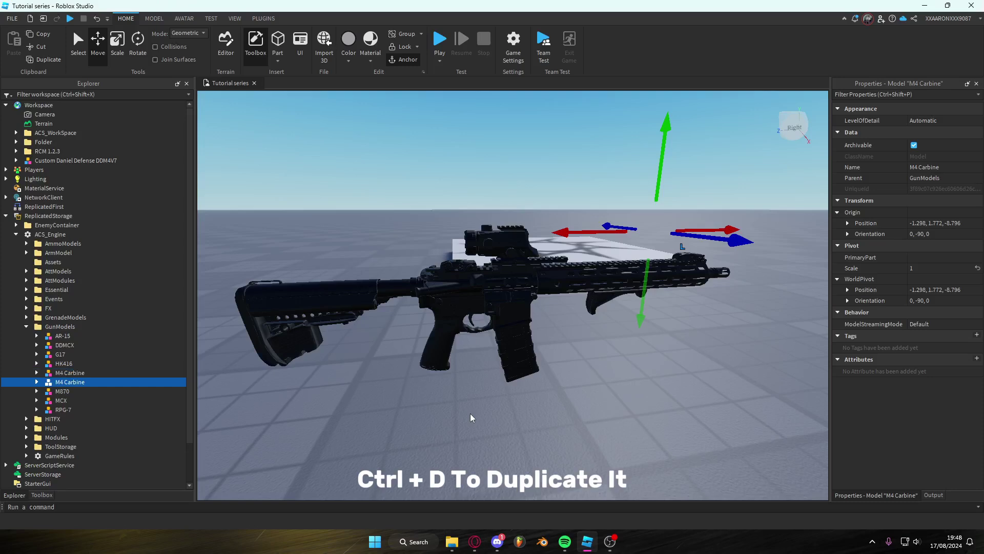
key("ctrl+x")
key("ctrl+v")
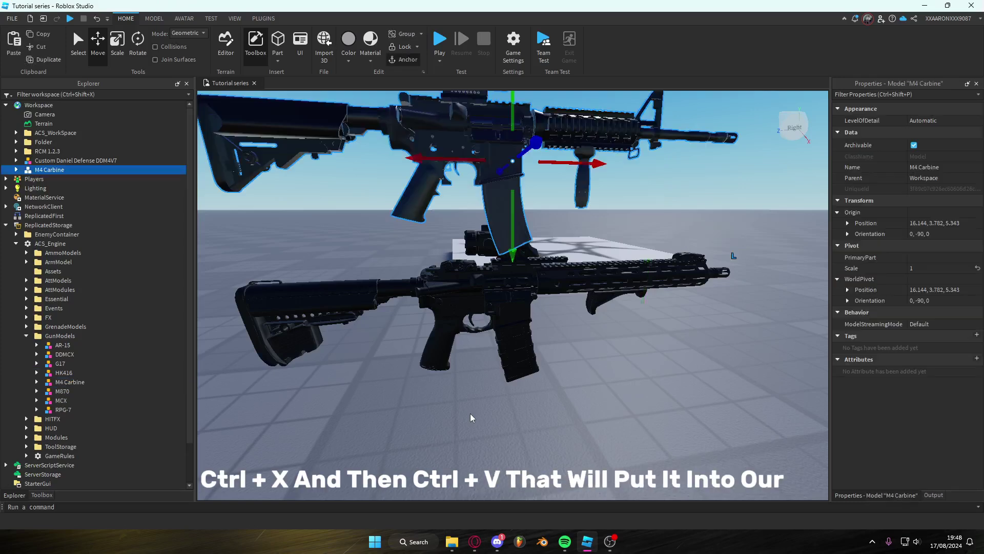
- Shift the M4 Carbine in Workspace sideways to X position 16.05, above the DDM4V7, and collapse ReplicatedStorage
key("a")
right_click_drag(488, 374, 487, 374)
key("s")
left_click_drag(599, 191, 591, 191)
key("d")
right_click_drag(592, 200, 593, 201)
key("s")
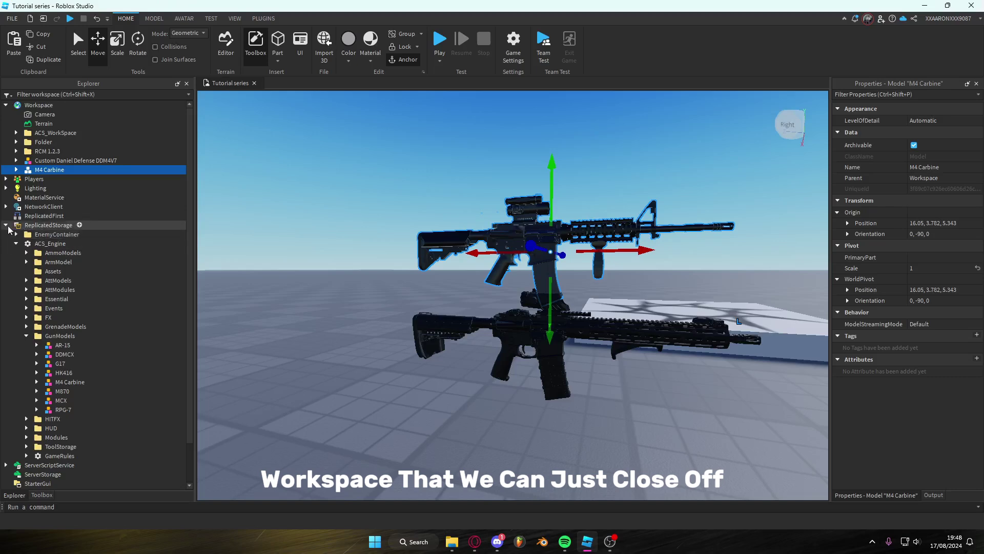
left_click(5, 225)
scroll(417, 276, "up", 3)
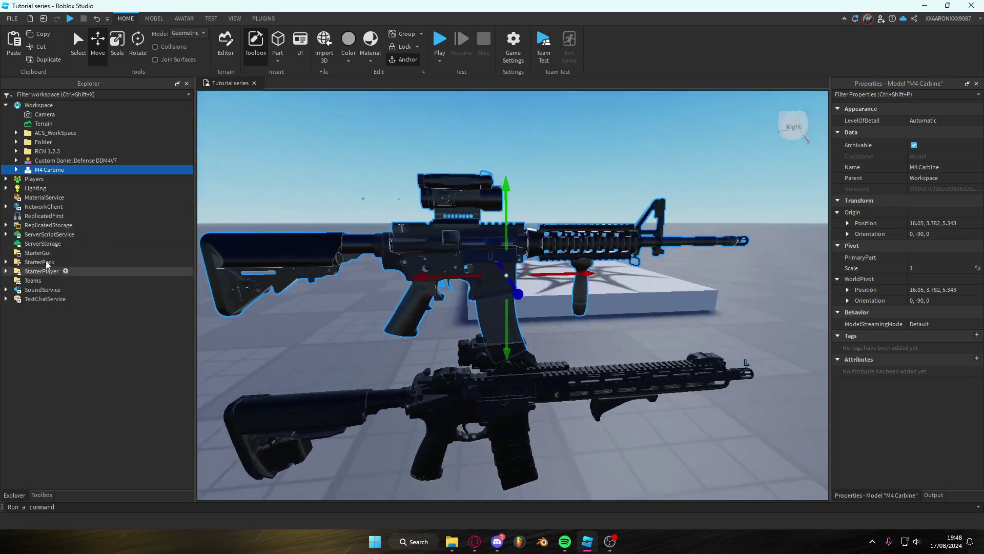
- Move the Handle and AimPart from the M4 Carbine in Workspace into the Custom Daniel Defense DDM4V7 model
left_click(16, 170)
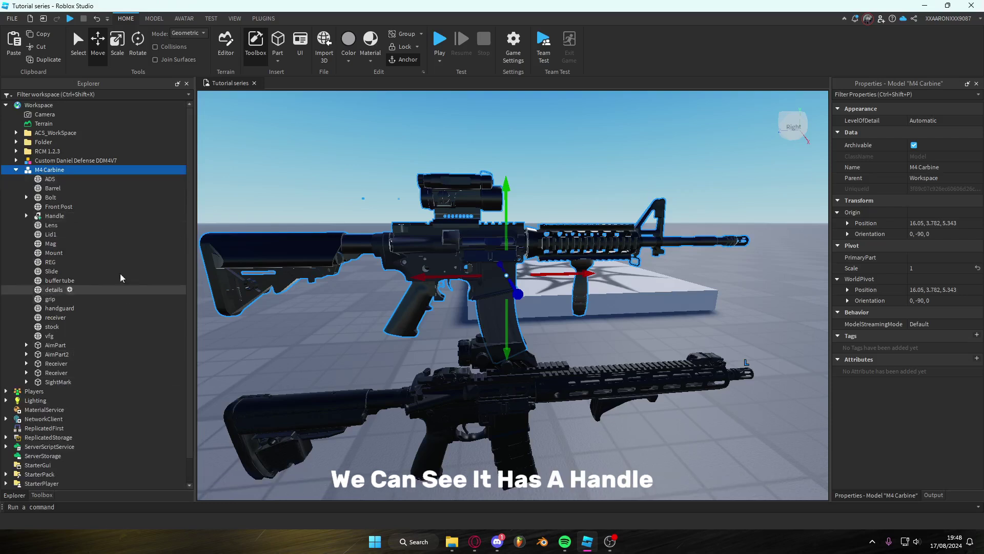
left_click(85, 217)
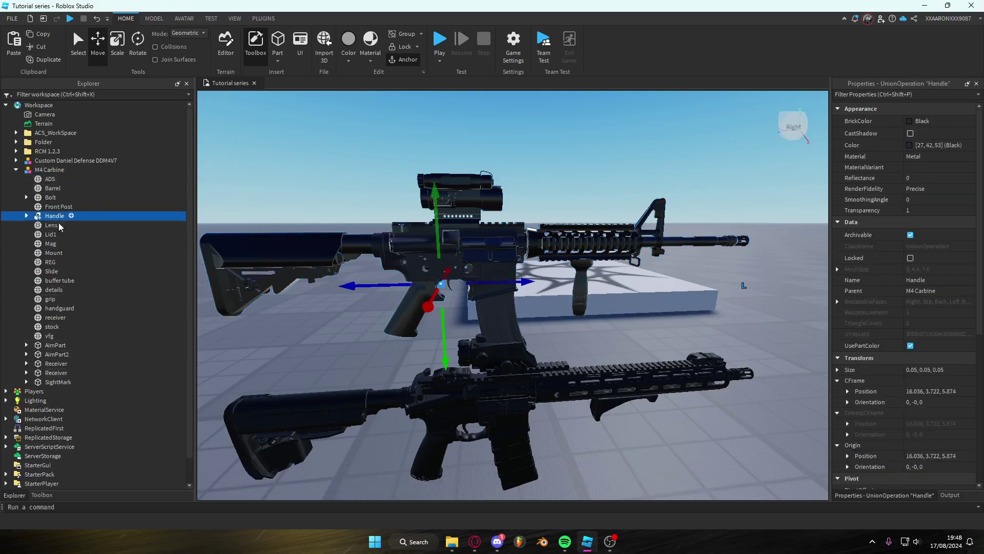
left_click(51, 345, "ctrl")
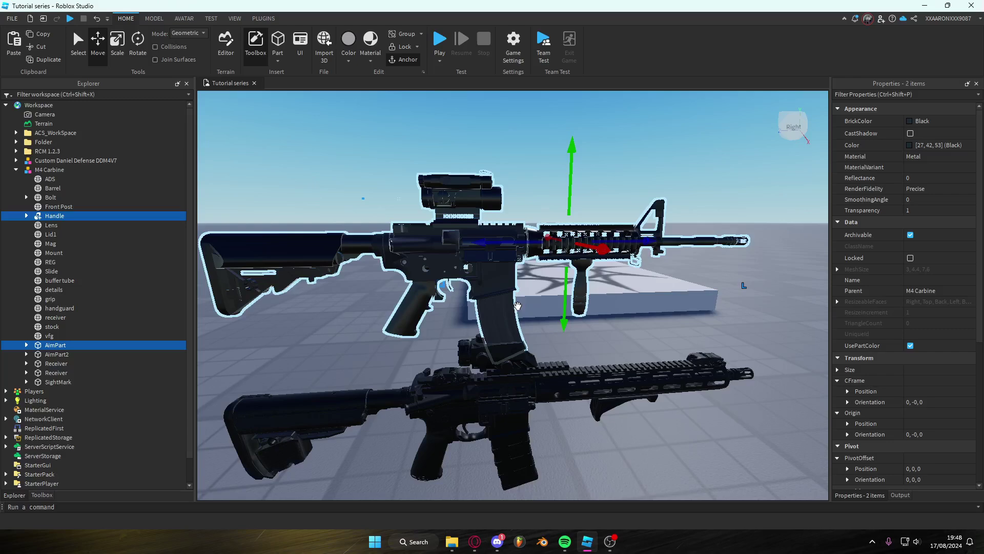
key("ctrl+x")
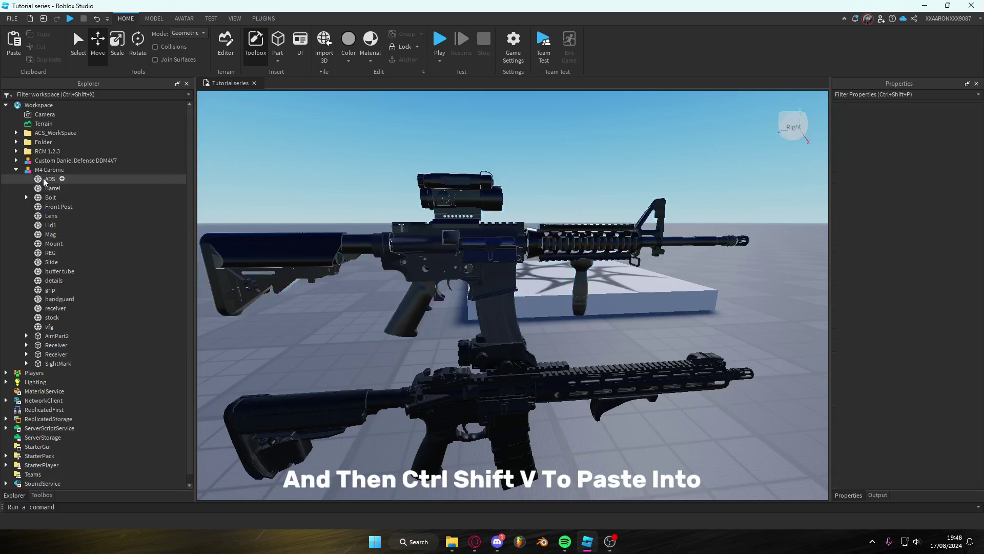
left_click(52, 161)
key("ctrl+shift+v")
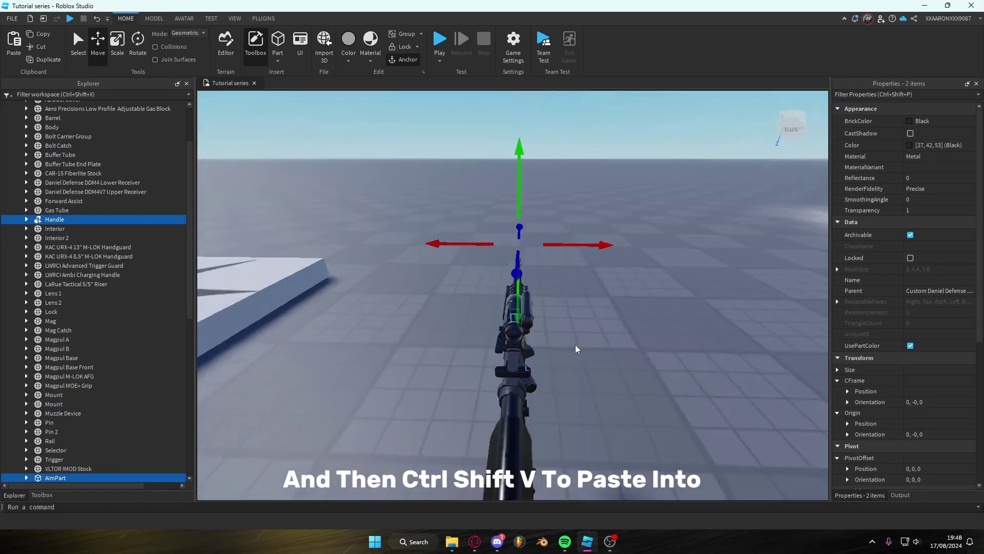
right_click_drag(575, 349, 576, 348)
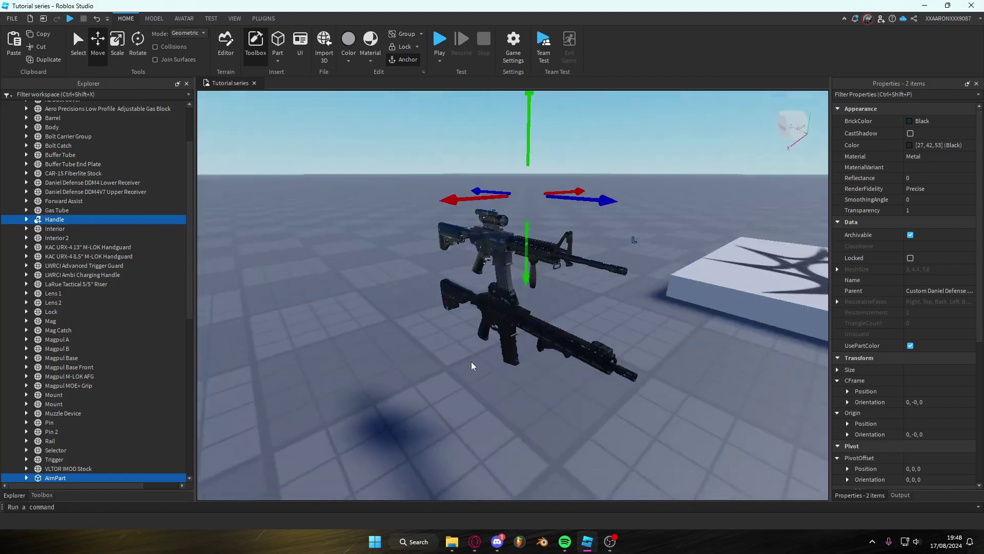
scroll(67, 266, "down", 5)
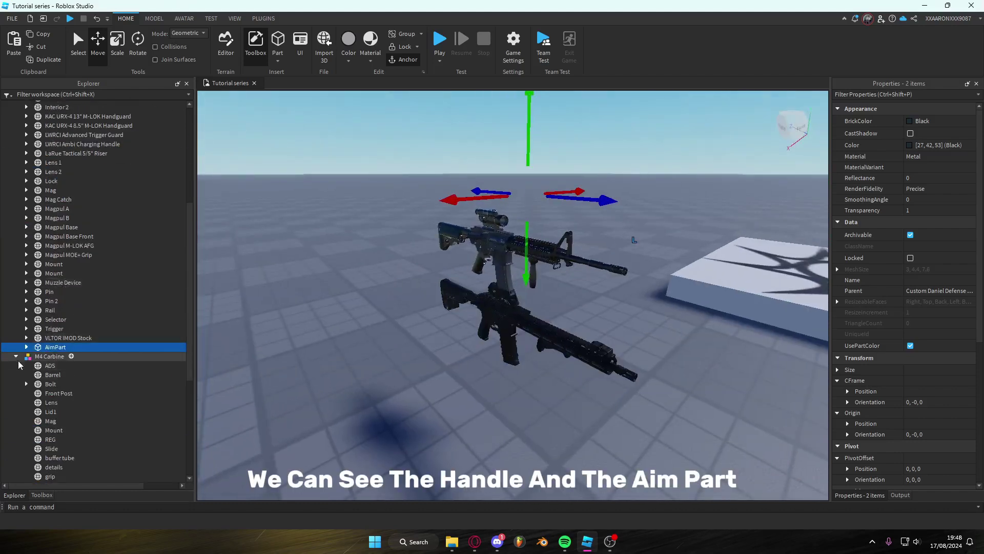
scroll(61, 333, "up", 6)
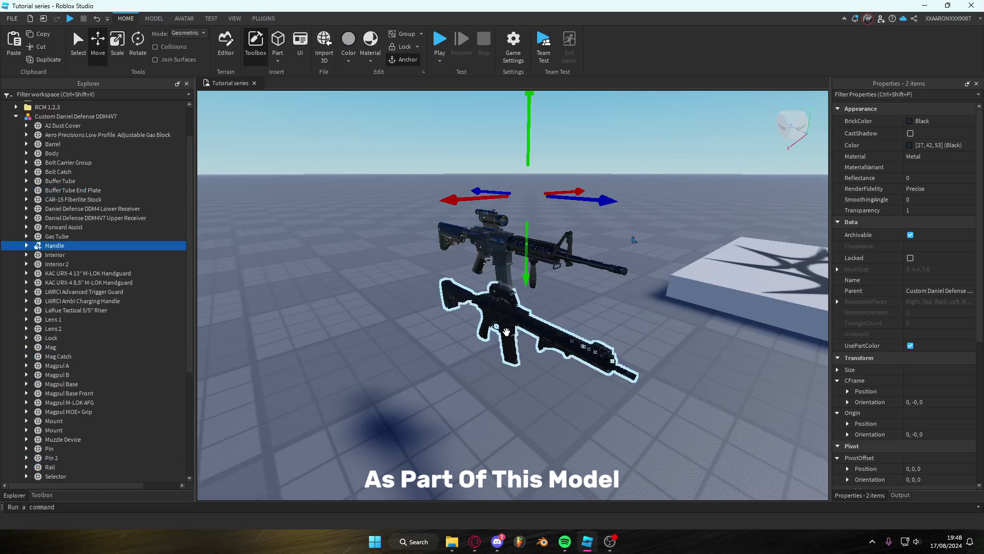
- Select the transferred Handle and examine where it sits relative to the DDM4V7 and its sight
left_click_drag(506, 332, 368, 371)
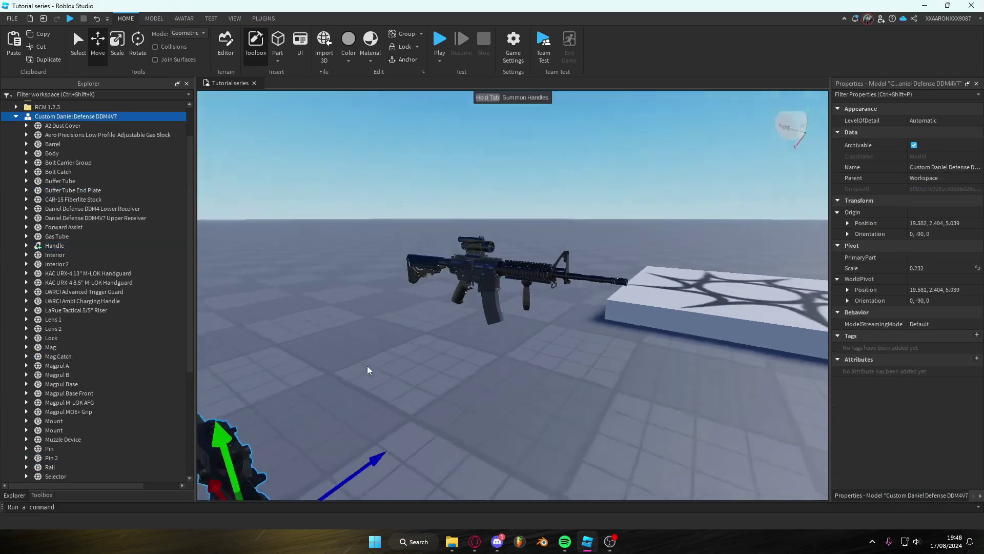
right_click_drag(367, 370, 367, 369)
key("a")
left_click(373, 289)
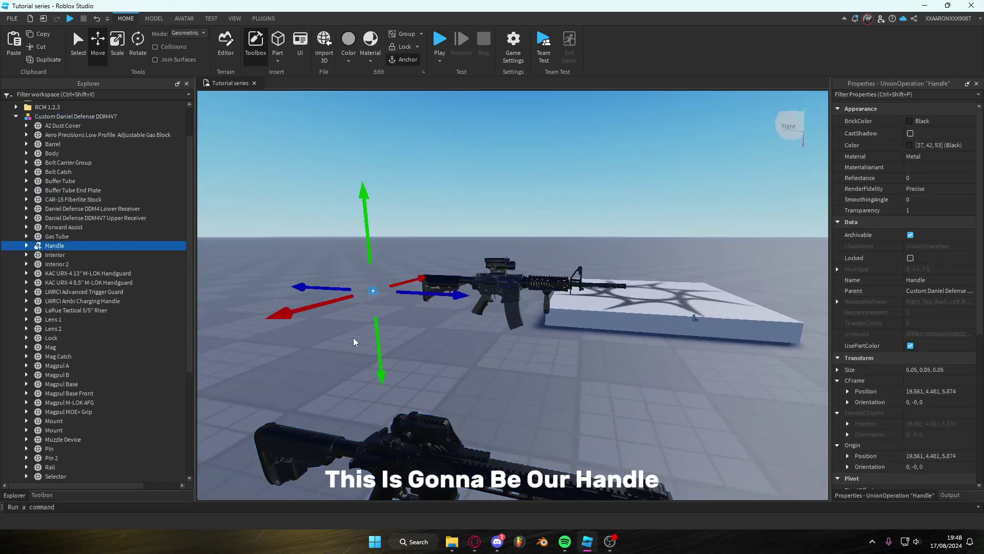
key("f")
right_click_drag(428, 368, 599, 448)
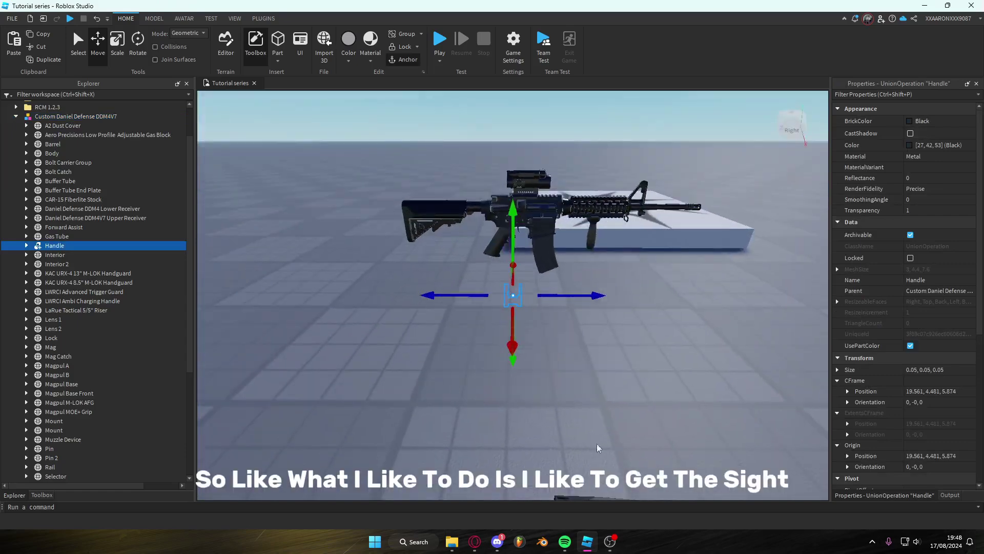
right_click_drag(454, 340, 453, 340)
key("w")
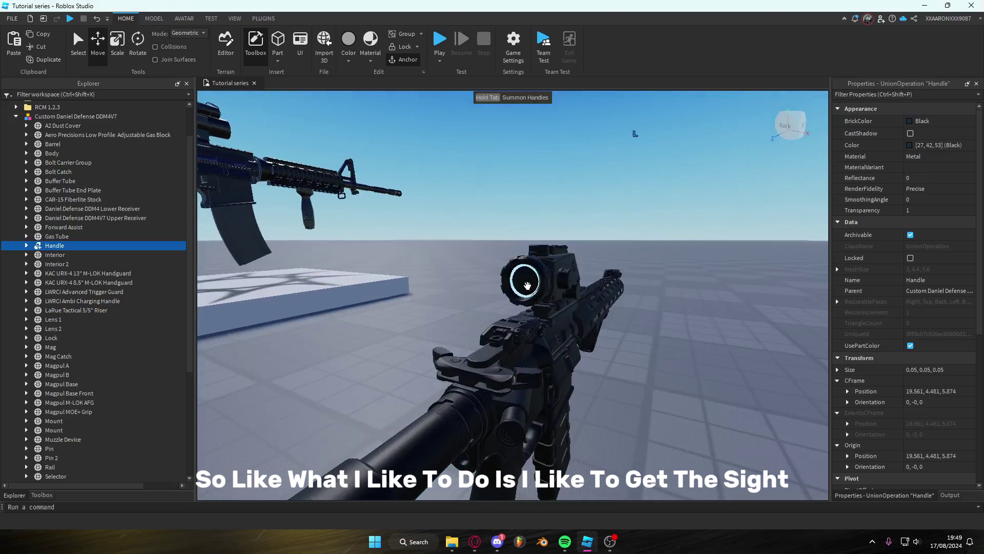
- Copy the position of the sight's Lens 1 to the Handle, setting it to 19.554, 3.108, 5.717
left_click(527, 286)
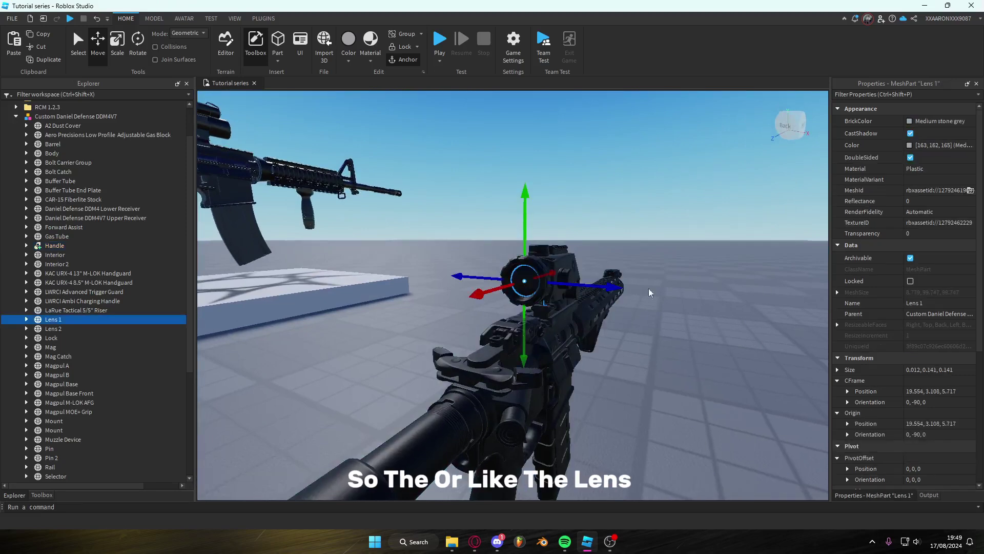
right_click_drag(648, 290, 513, 289)
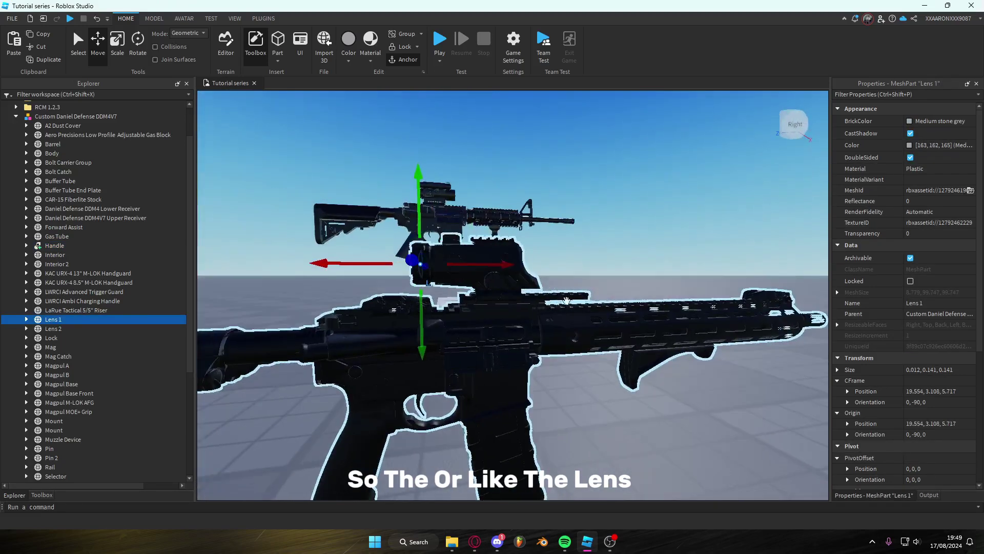
left_click(908, 393)
key("ctrl+c")
right_click_drag(618, 380, 617, 381)
right_click_drag(578, 321, 578, 322)
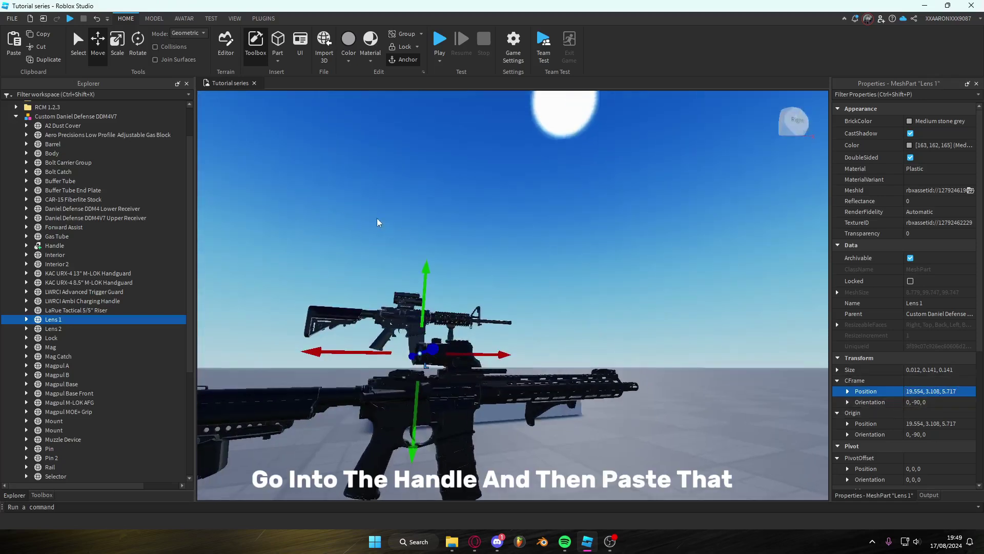
left_click(460, 272)
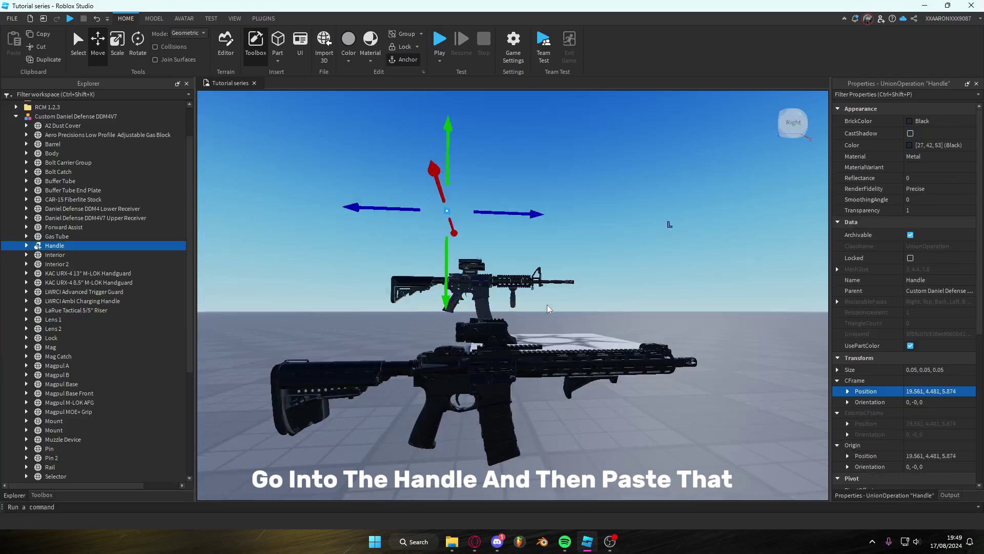
key("ctrl+v")
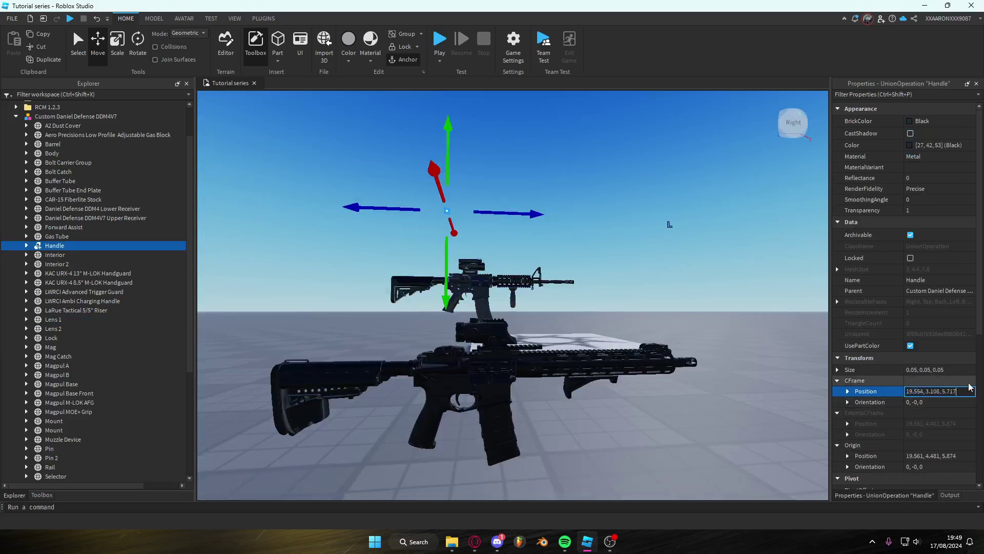
key("Return")
- Move the Handle back and down into the DDM4V7's pistol grip, to about 19.554, 2.298, 5.954
scroll(563, 384, "up", 5)
scroll(562, 383, "up", 5)
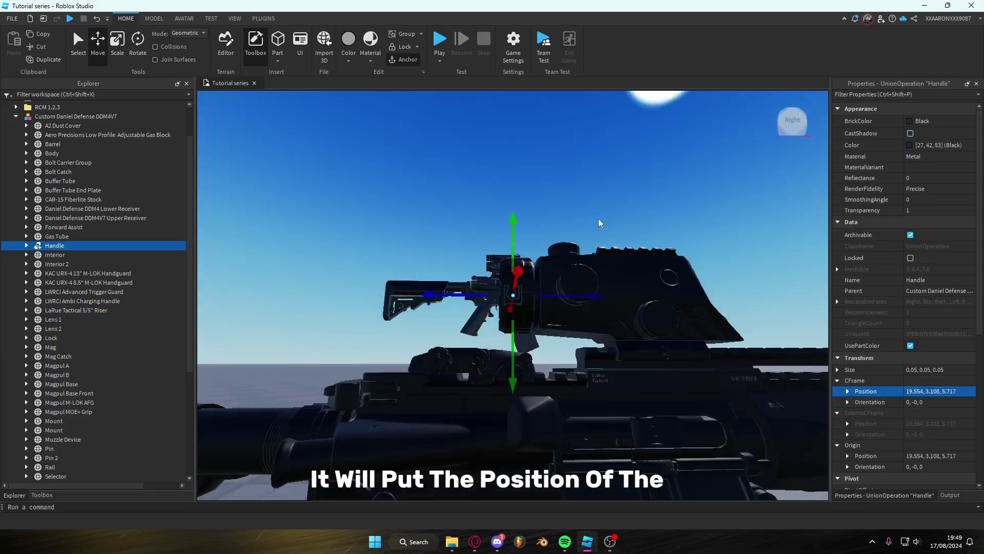
left_click(789, 120)
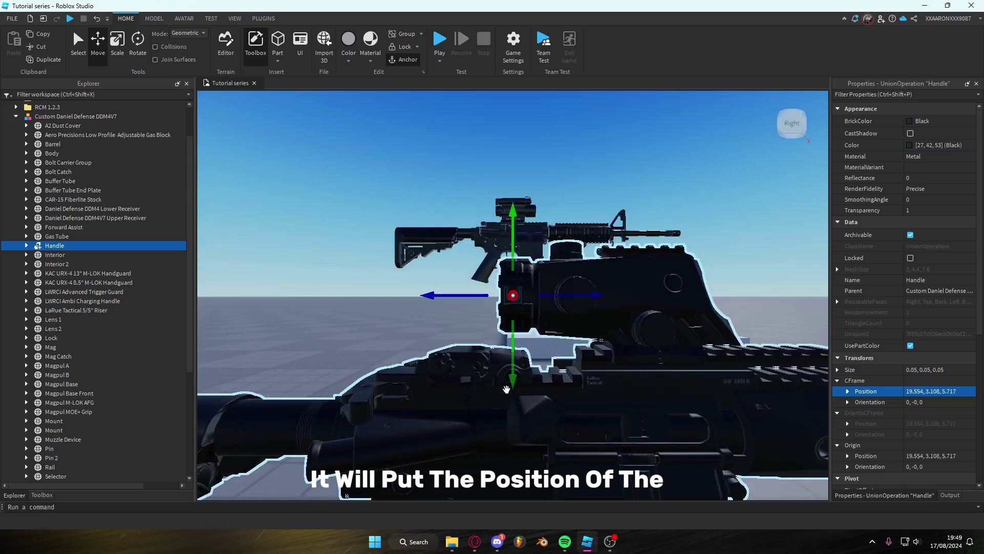
middle_click_drag(506, 390, 507, 382)
left_click_drag(581, 262, 525, 272)
left_click_drag(438, 317, 438, 408)
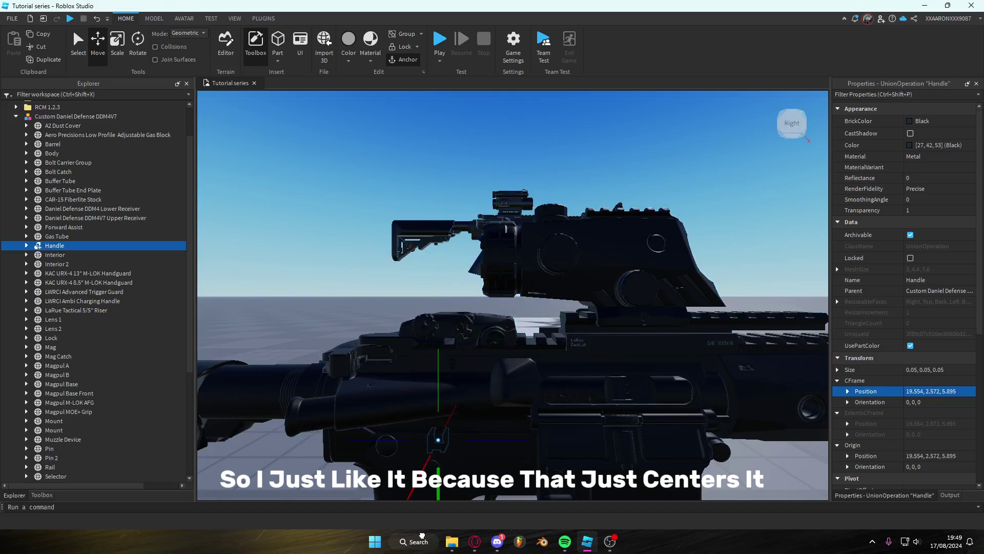
scroll(476, 395, "down", 5)
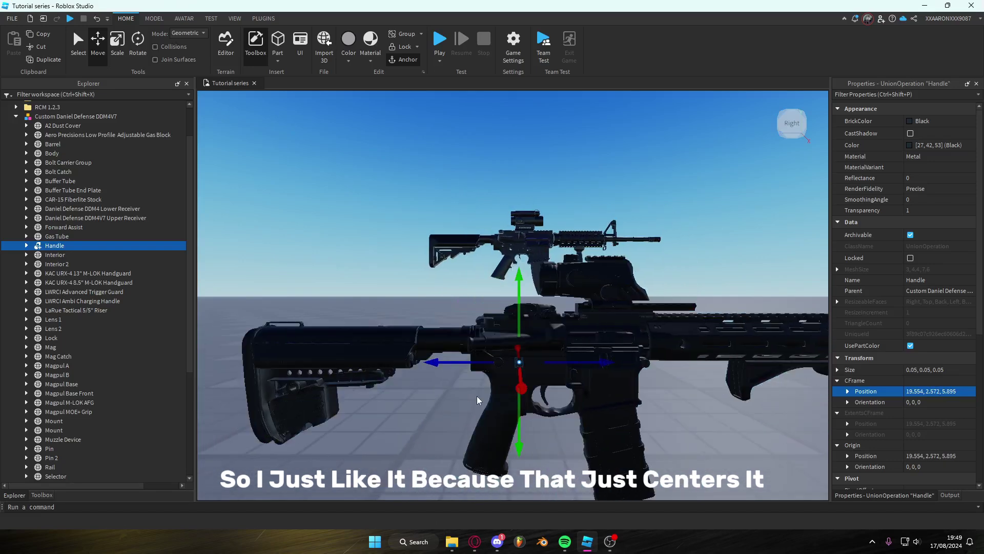
left_click_drag(513, 478, 510, 500)
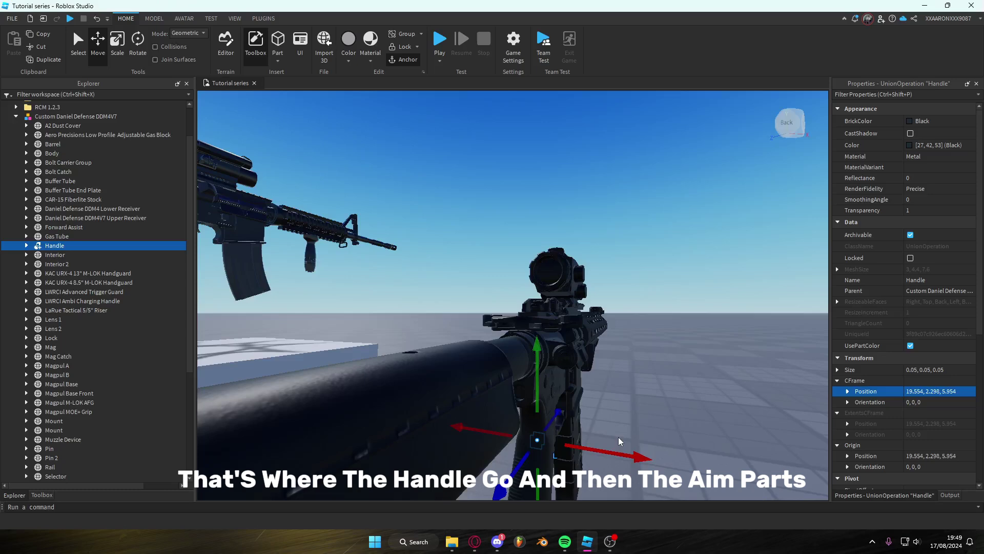
- Place the AimPart at Lens 1's copied position and shift it slightly back behind the sight, to Z about 5.915
right_click_drag(619, 439, 619, 439)
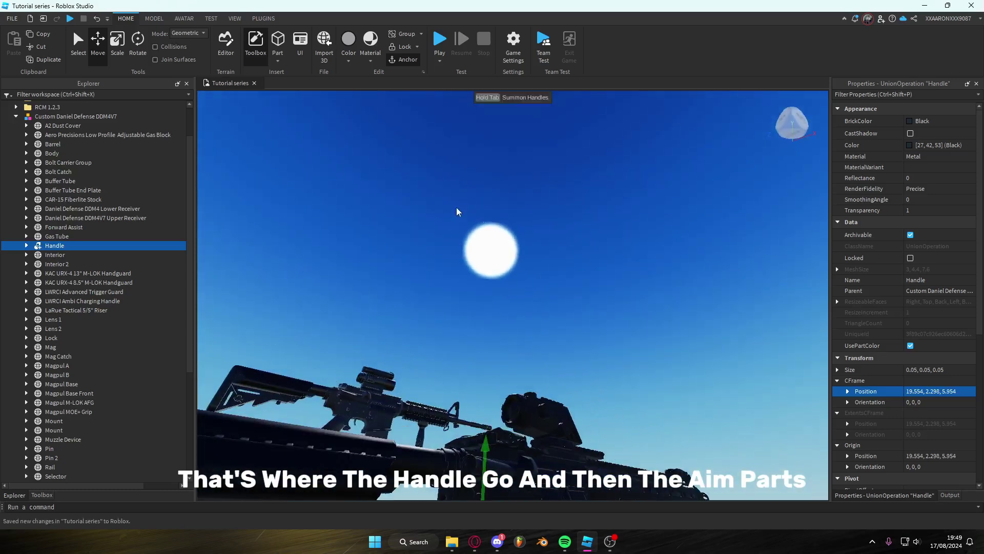
left_click_drag(412, 177, 528, 302)
right_click_drag(547, 359, 548, 363)
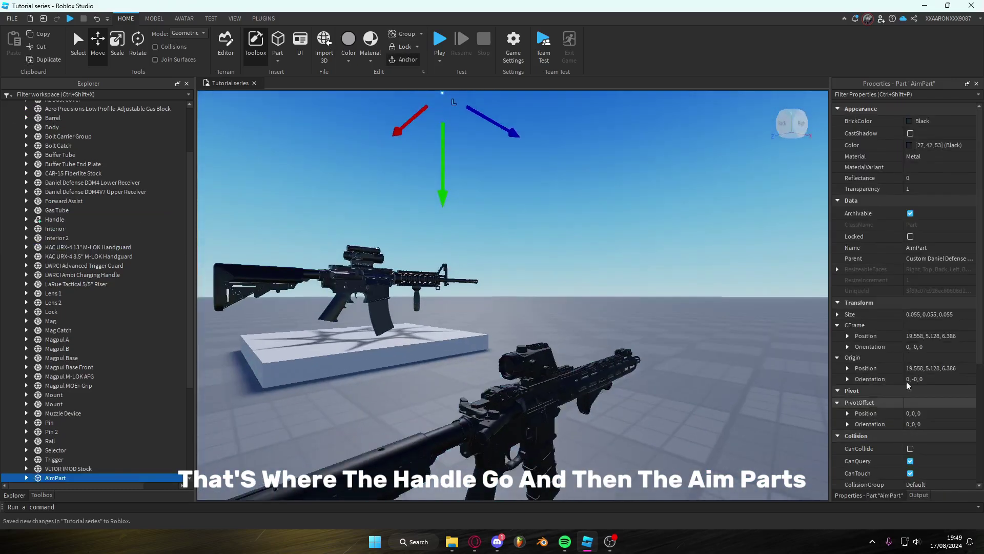
left_click(934, 336)
key("ctrl+v")
key("Return")
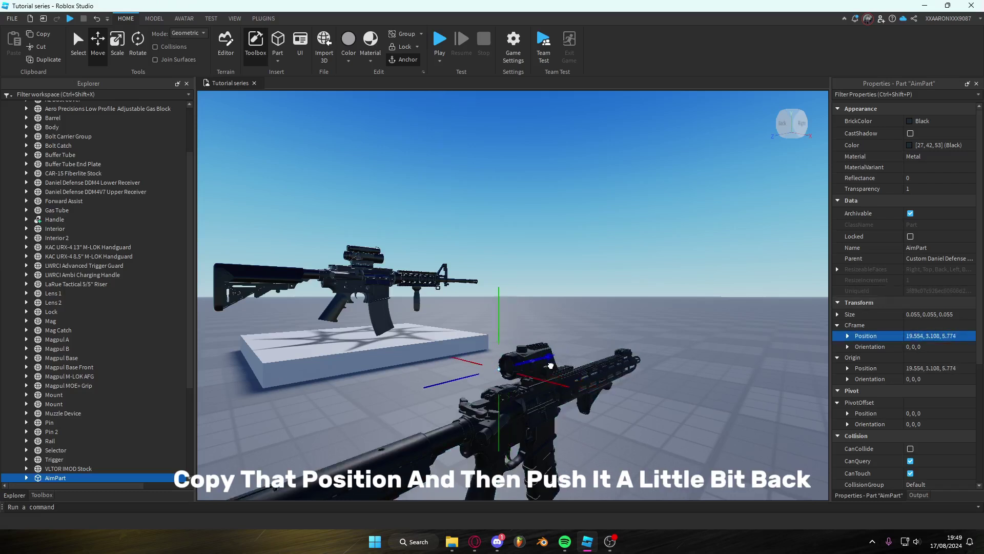
left_click_drag(551, 366, 544, 367)
- Rename the DDM4V7's LWRCI Ambi Charging Handle as Bolt
scroll(99, 419, "up", 3)
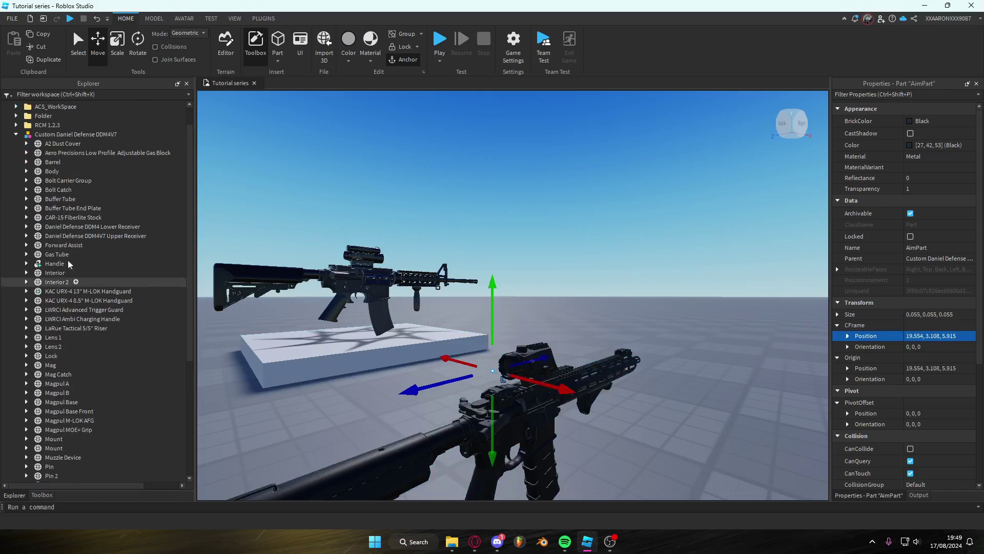
scroll(32, 181, "up", 1)
right_click_drag(620, 335, 614, 335)
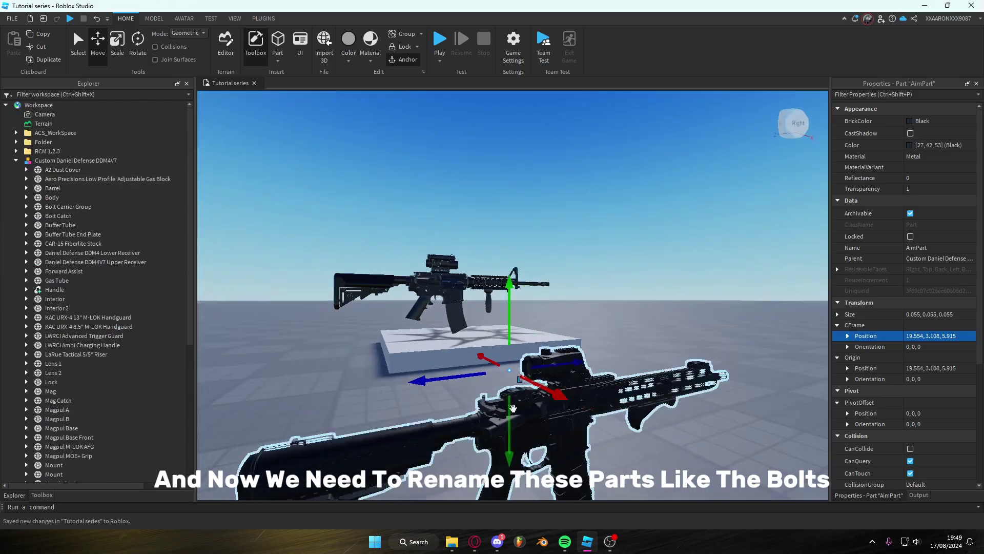
left_click(491, 406, "alt")
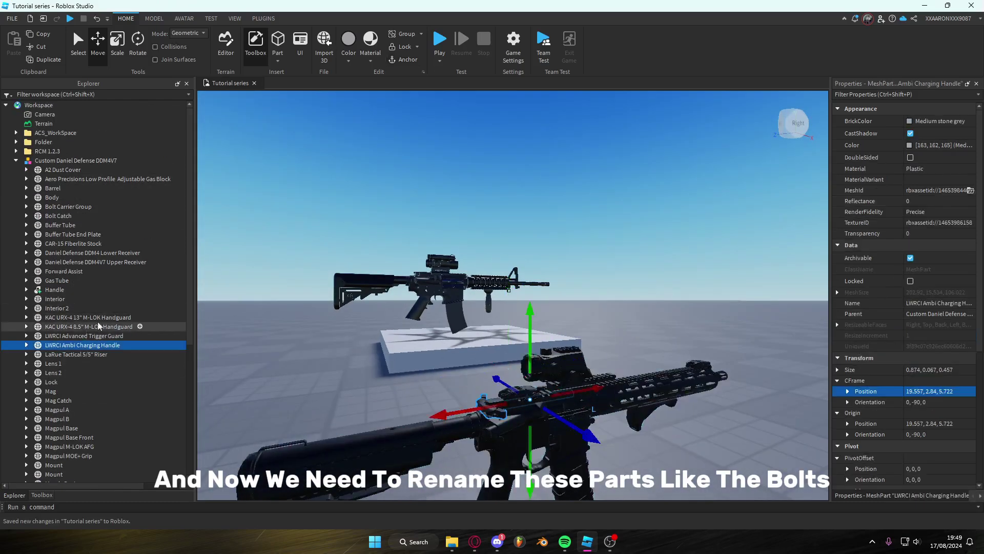
key("F2")
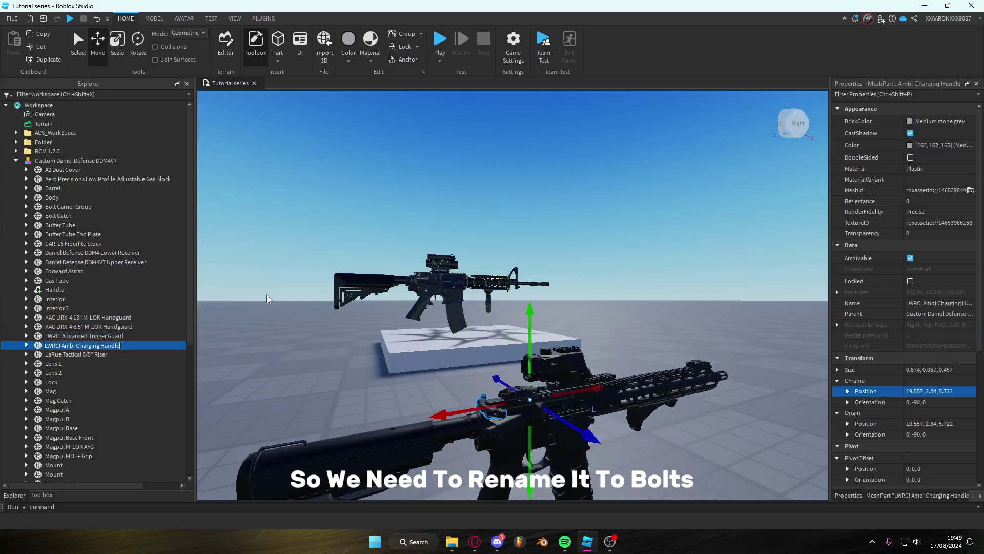
type("Bolt")
key("Return")
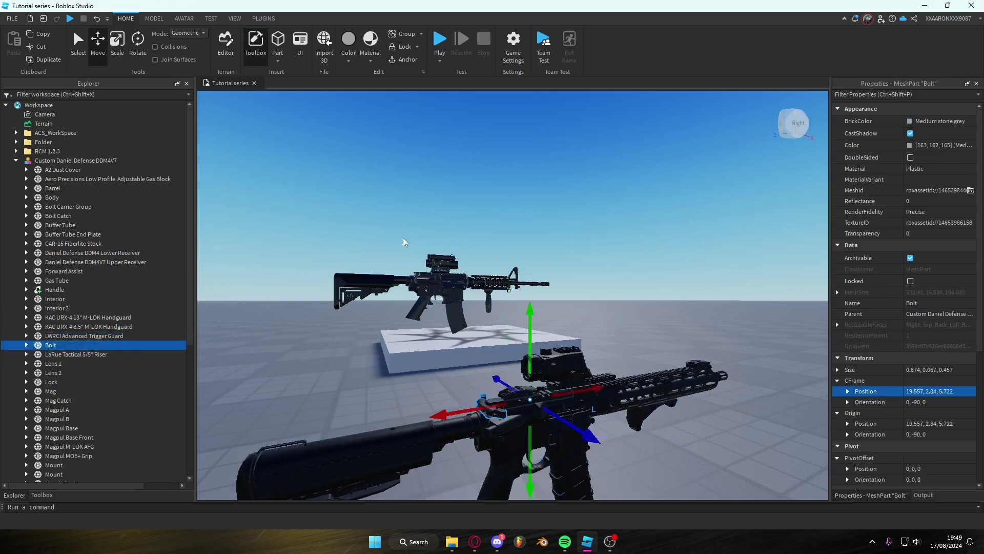
- Rename the DDM4V7's Bolt Carrier Group as Slide
right_click_drag(586, 352, 586, 352)
left_click(618, 451, "alt")
left_click(621, 446, "alt")
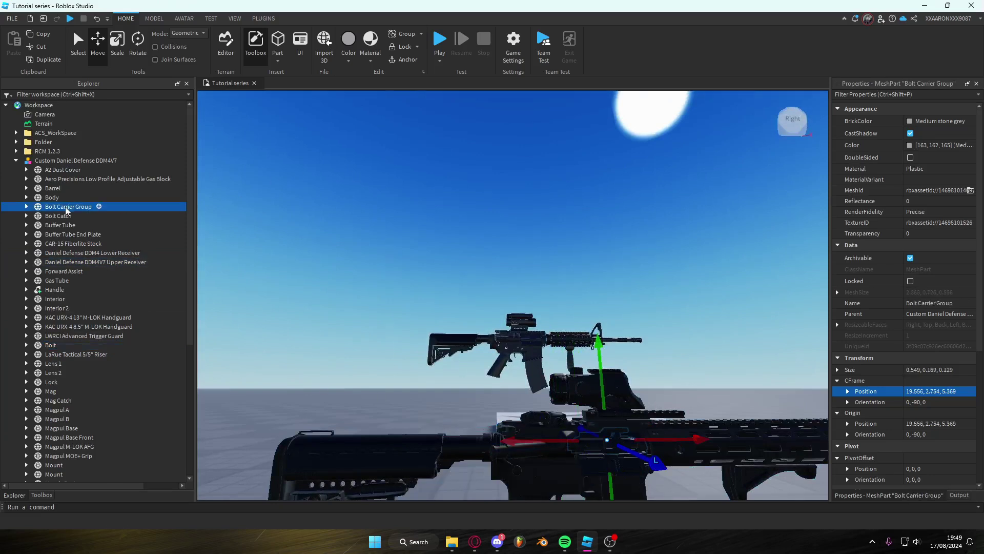
key("F2")
right_click_drag(348, 201, 340, 198)
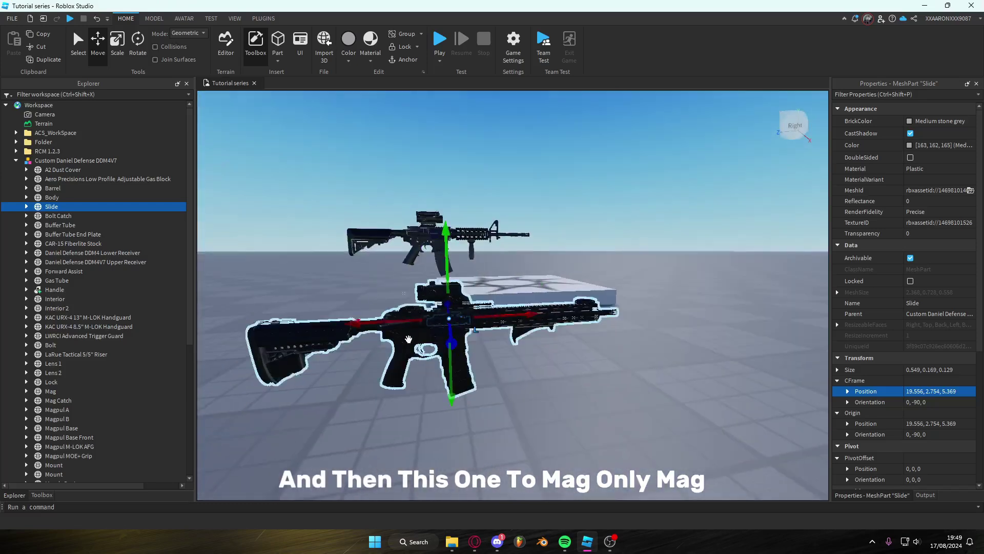
- Select the DDM4V7's magazine and check its part name
left_click(470, 368)
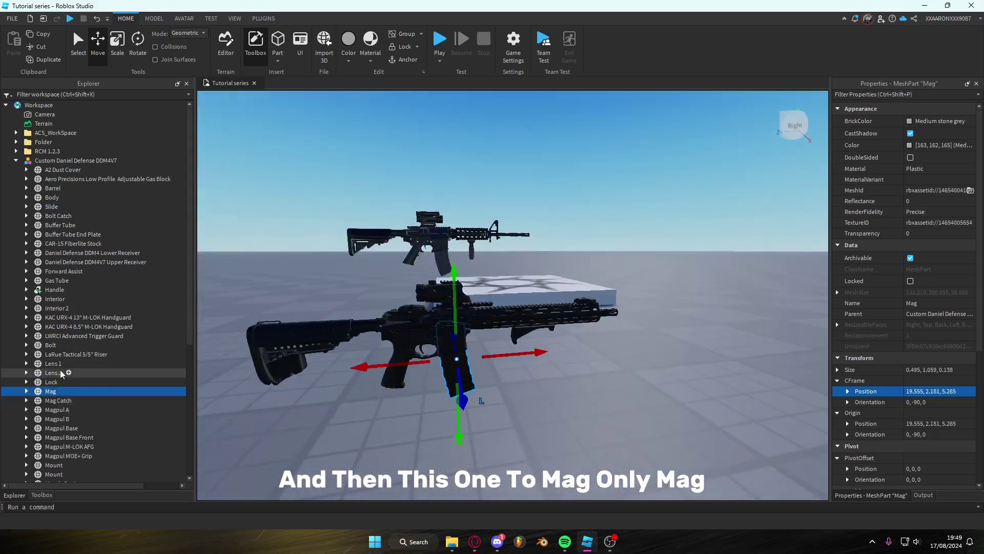
key("f")
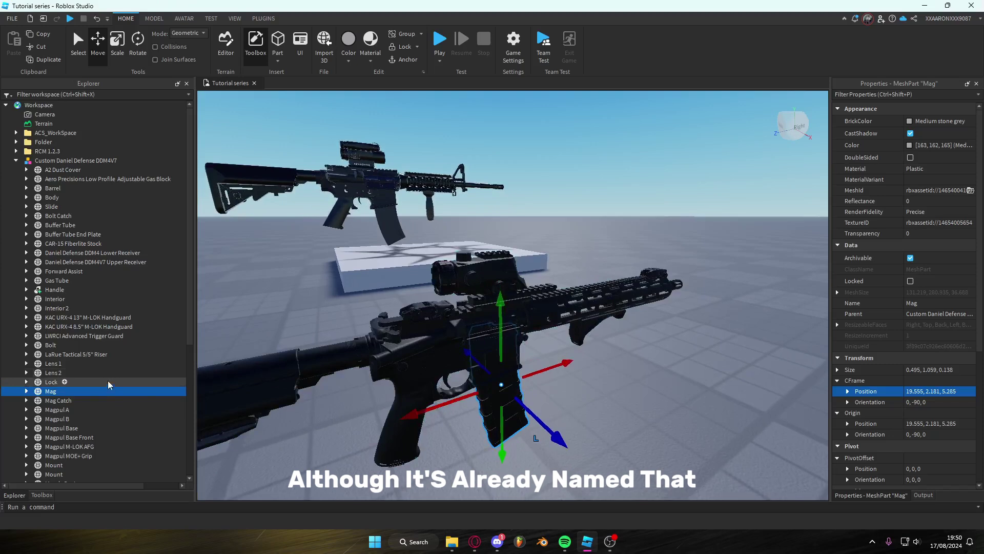
right_click_drag(577, 351, 576, 351)
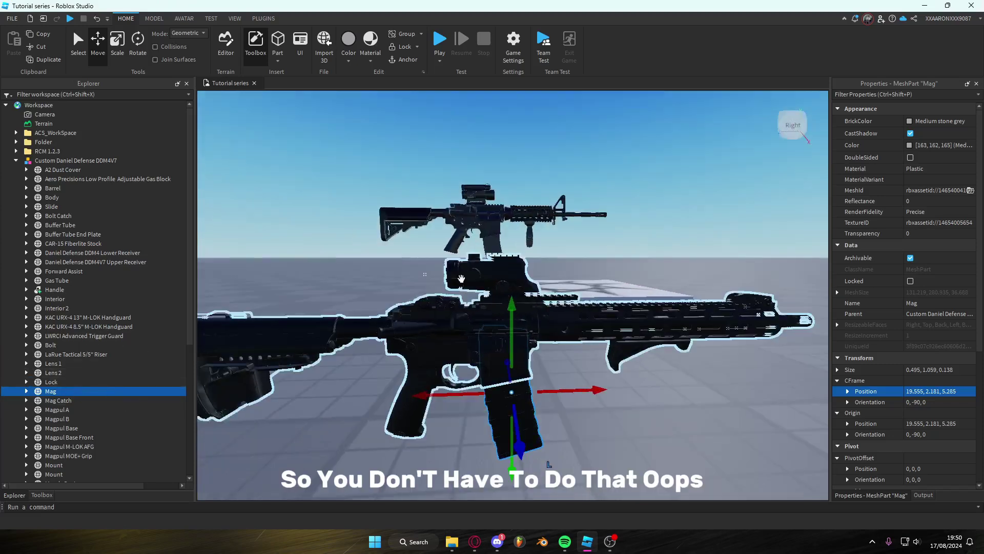
left_click_drag(116, 205, 142, 199)
key("ctrl+z")
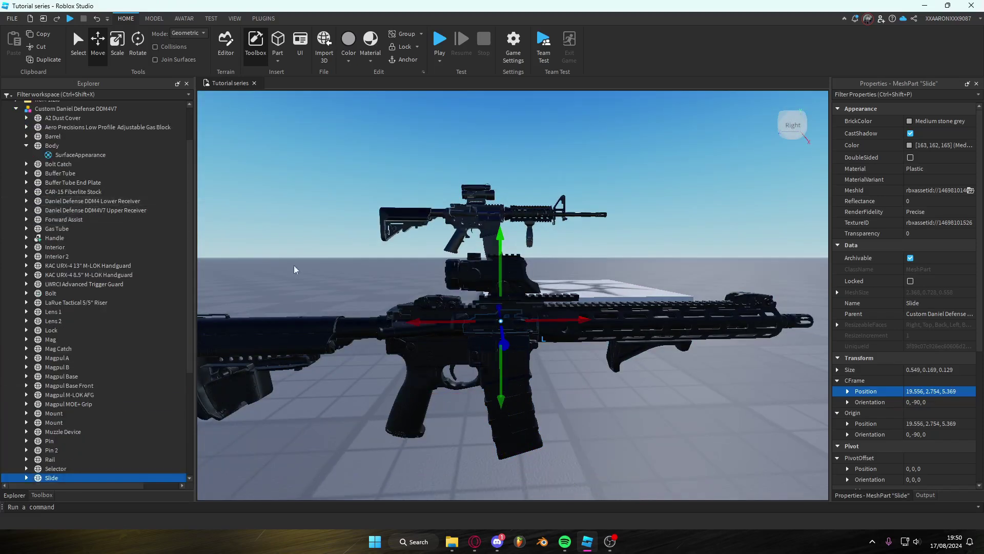
scroll(87, 259, "up", 3)
left_click(27, 197)
- Cut the SlidePull and SlideRelease sounds out of the M4 Carbine's Bolt
right_click_drag(556, 243, 557, 243)
key("a")
key("s")
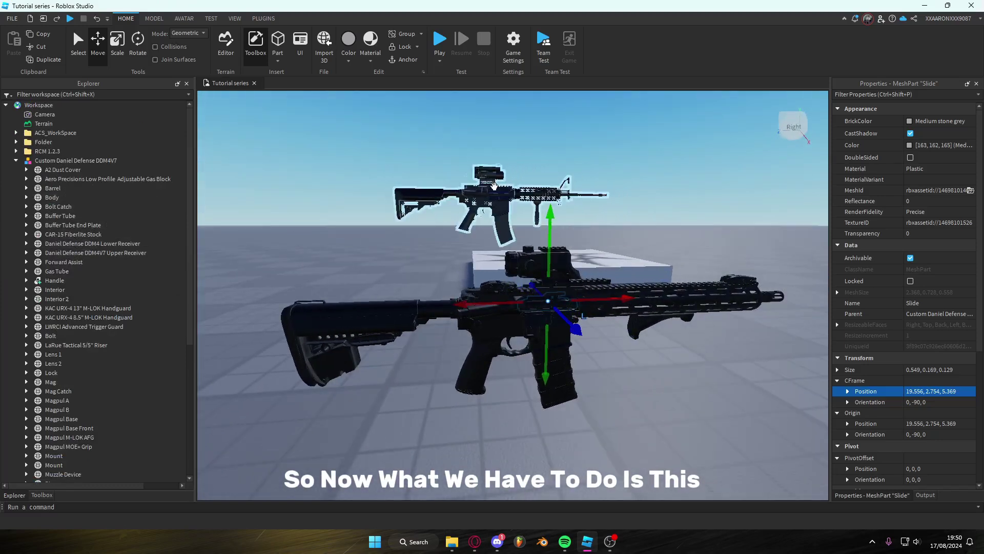
left_click(491, 182)
left_click(16, 477)
scroll(94, 392, "down", 5)
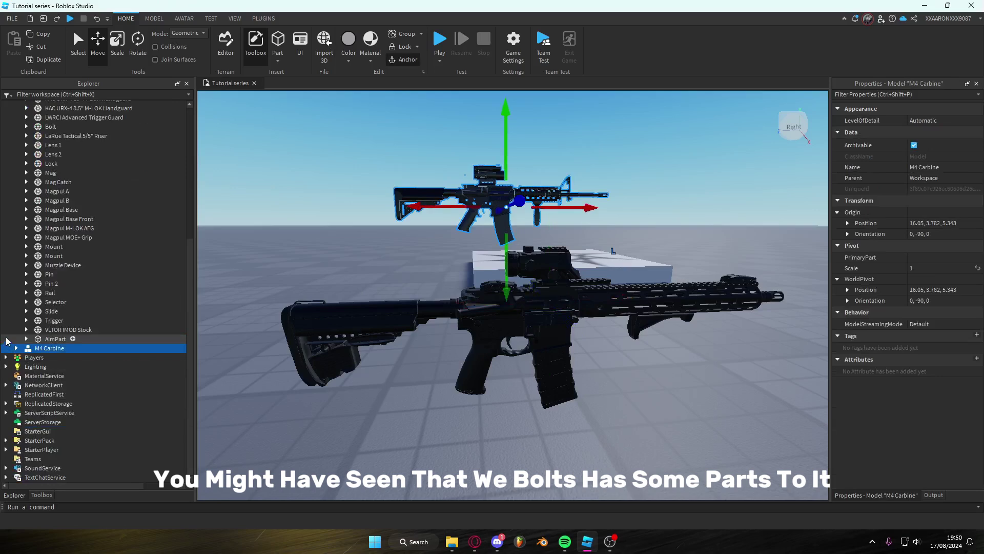
left_click(26, 376)
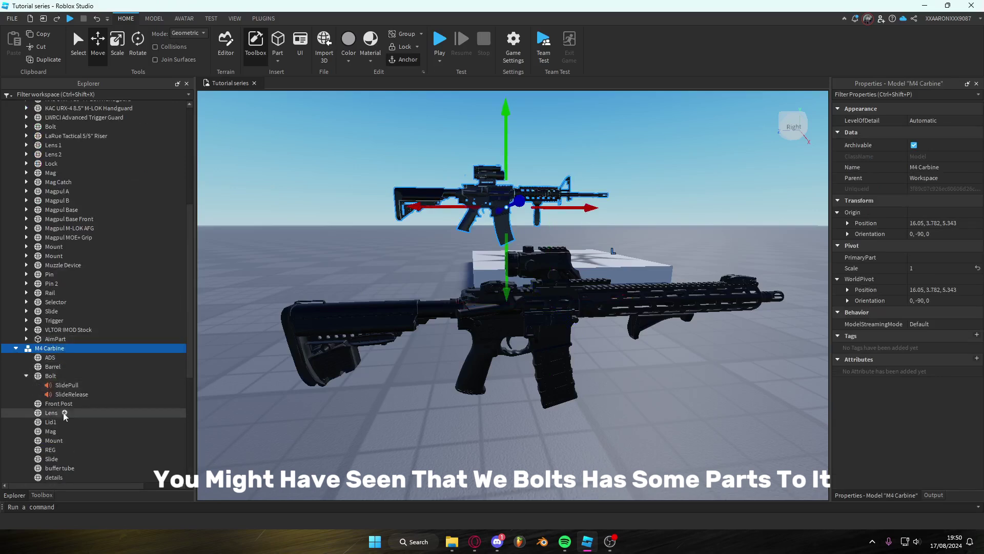
left_click(51, 385)
left_click(61, 394, "shift")
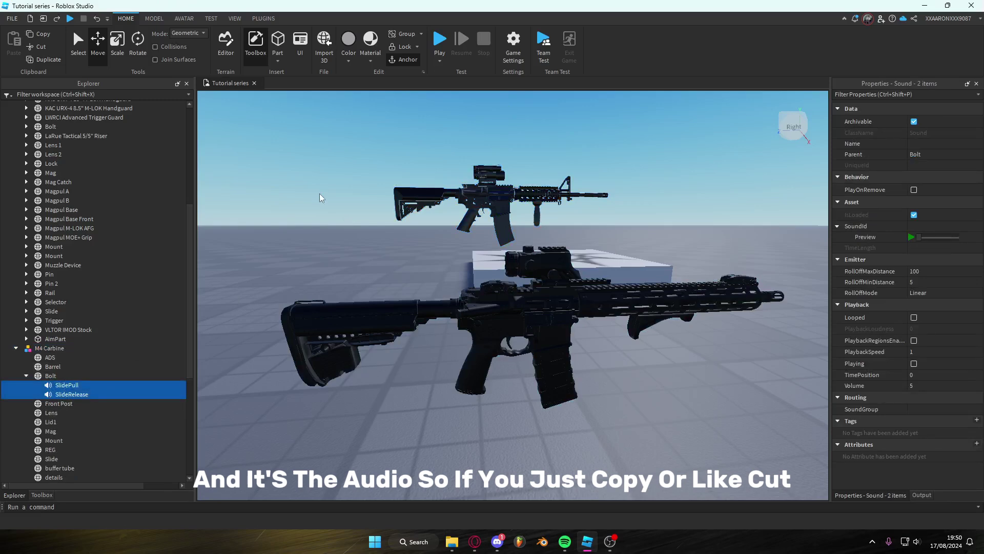
key("ctrl+x")
- Paste the cut SlidePull and SlideRelease sounds into the DDM4V7's Bolt
scroll(76, 252, "up", 8)
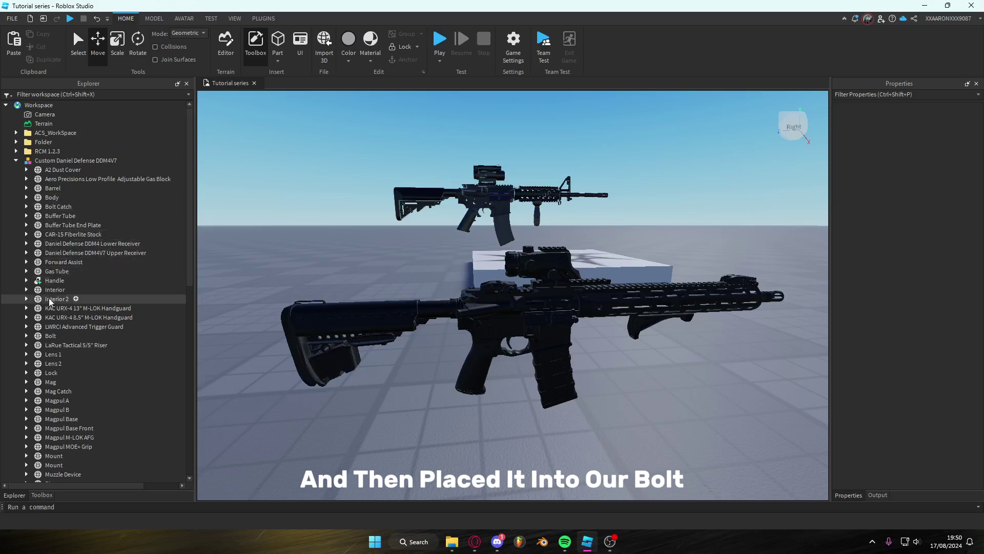
left_click(51, 336)
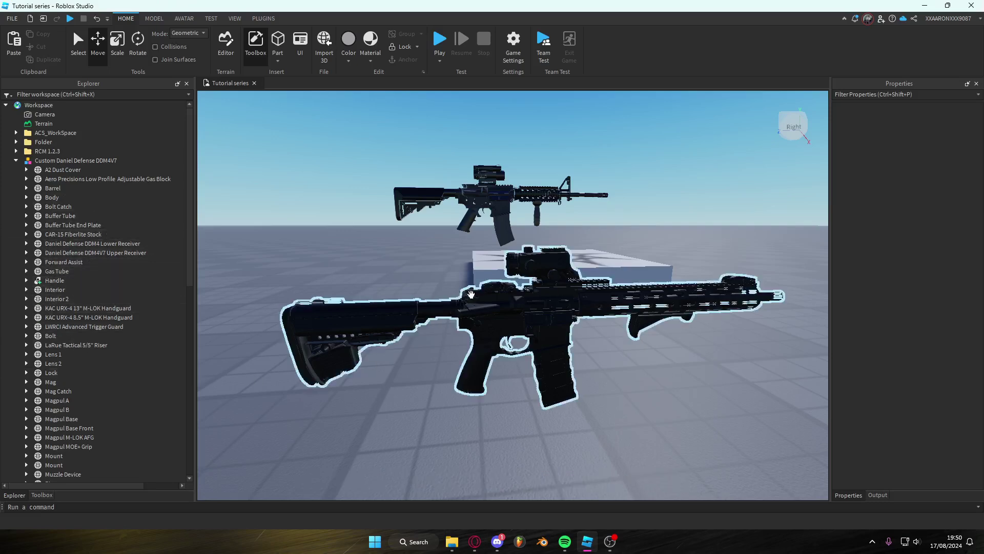
key("ctrl+shift+v")
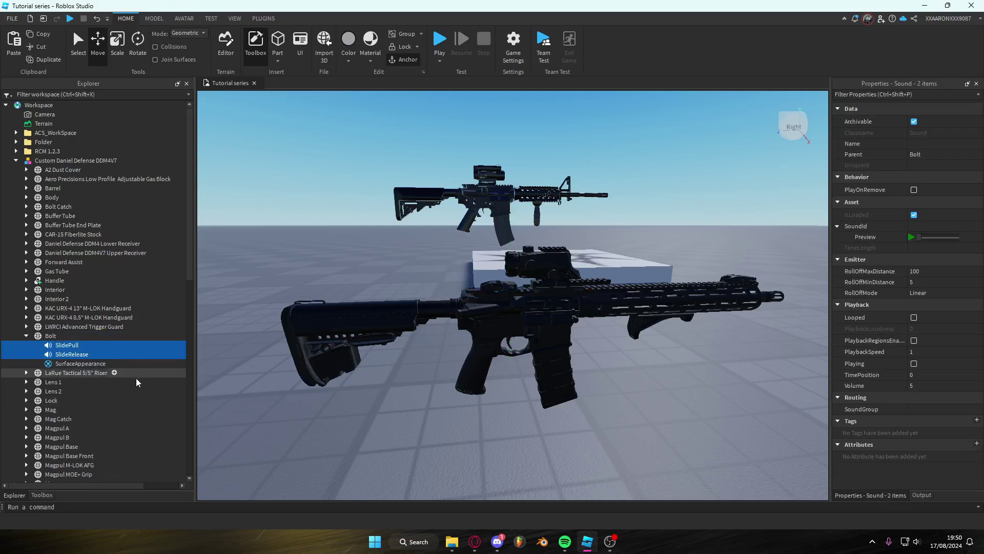
- Raise the Muzzle attachment in the DDM4V7's Handle to barrel height, at a relative Y position of about 0.434
scroll(65, 346, "down", 5)
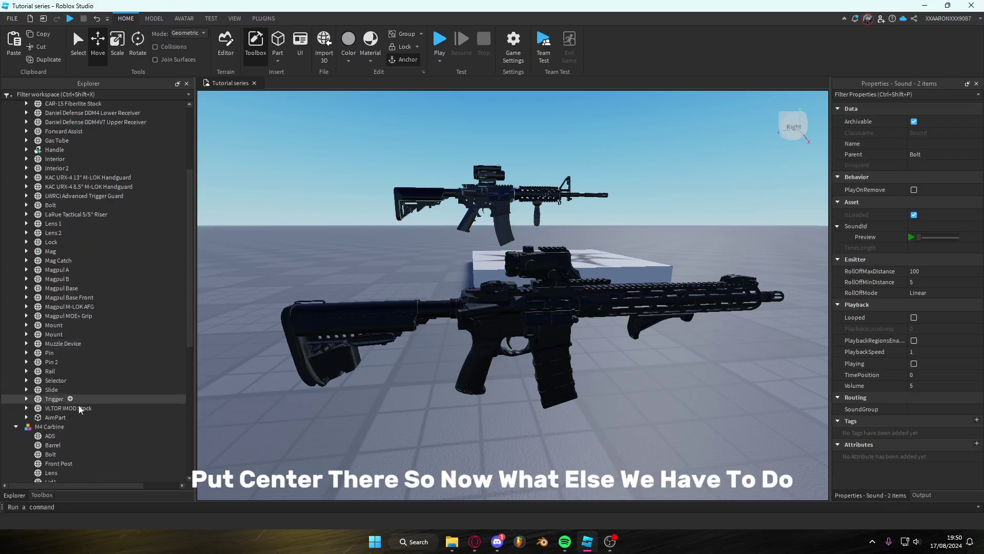
scroll(31, 224, "up", 2)
left_click(27, 202)
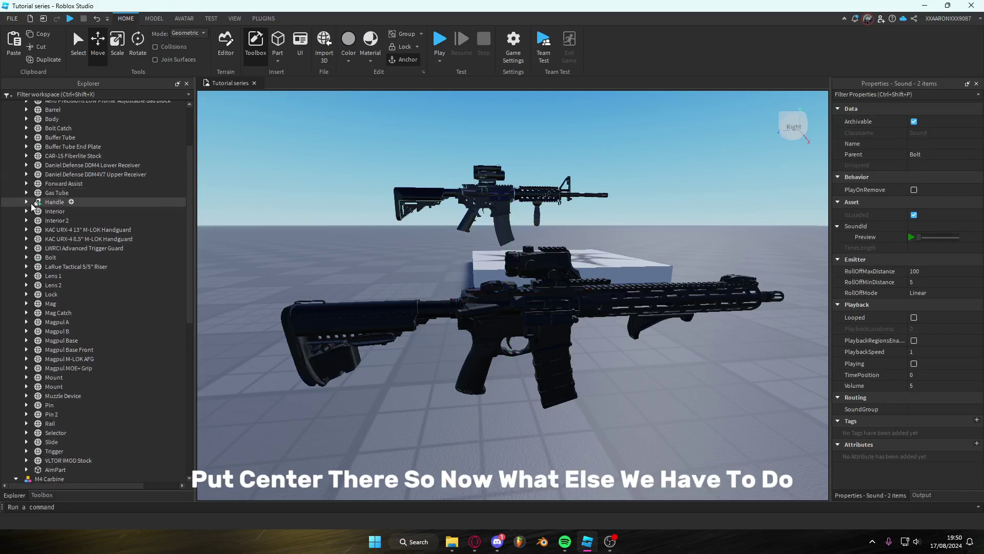
left_click(57, 312)
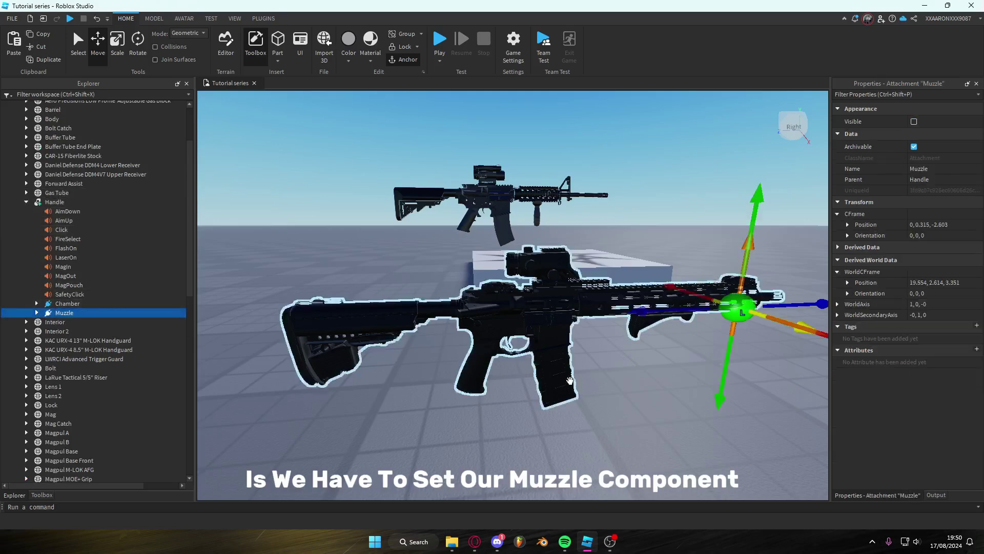
scroll(586, 380, "up", 3)
key("d")
right_click_drag(587, 380, 586, 380)
key("a")
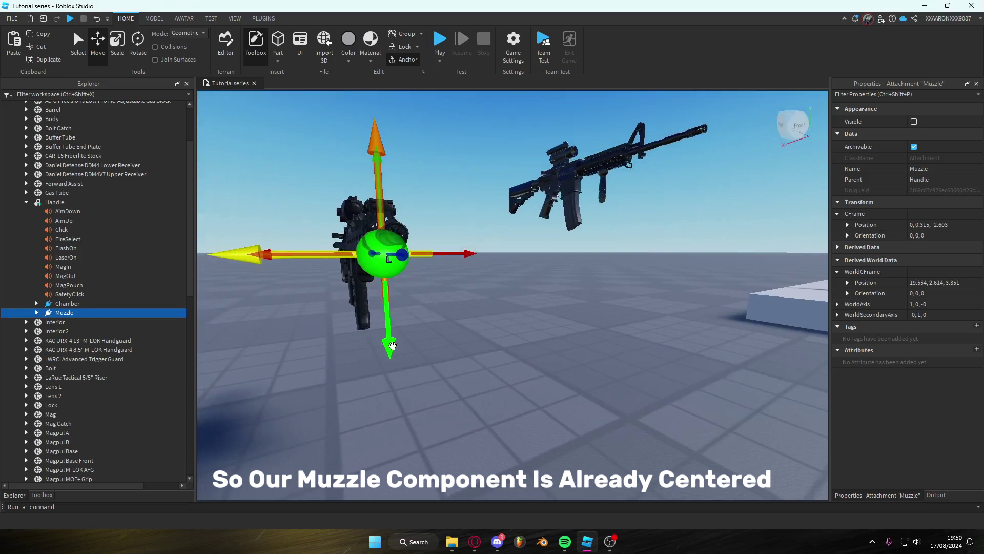
left_click_drag(392, 345, 392, 327)
key("a")
right_click_drag(397, 327, 398, 327)
key("d")
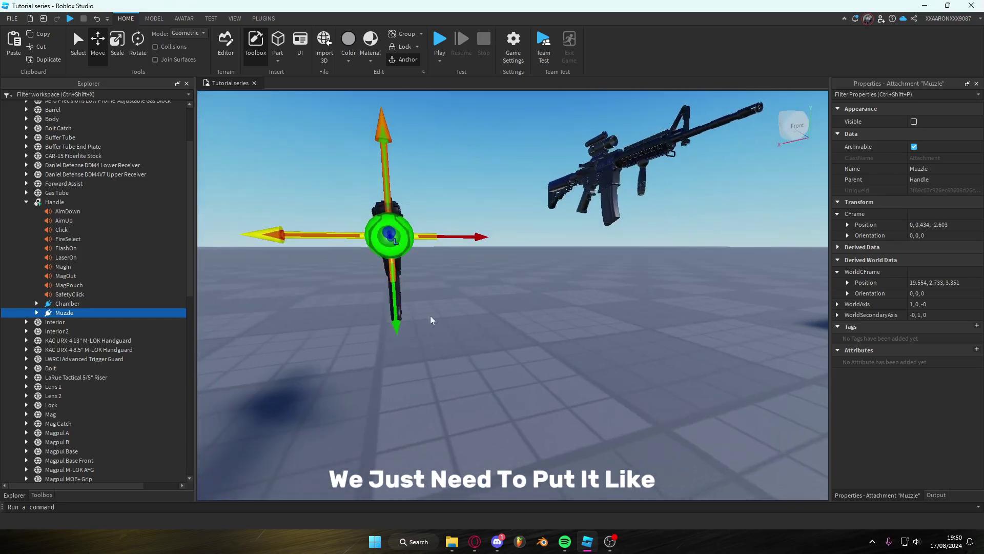
- Move the Muzzle attachment forward along the barrel to the muzzle device at its tip
left_click(794, 127)
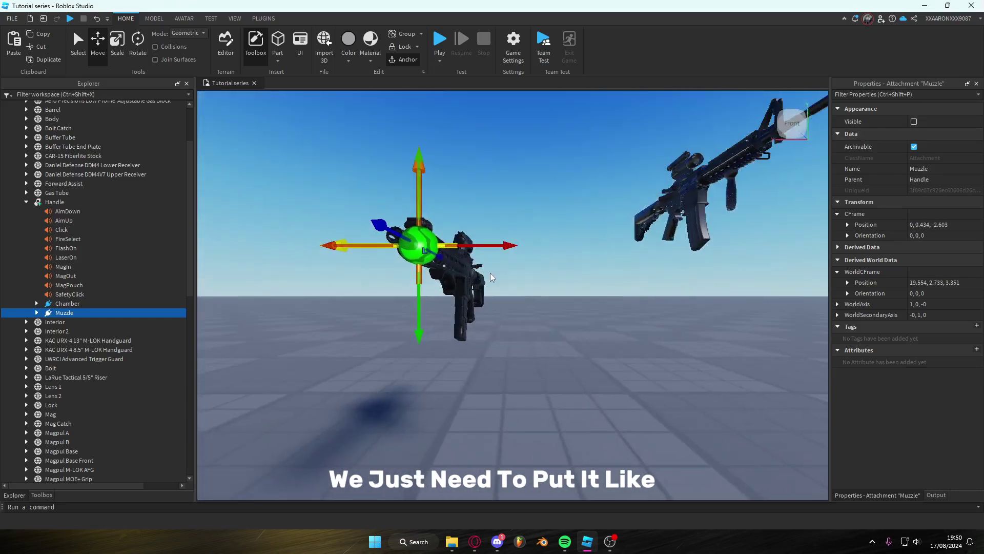
key("f")
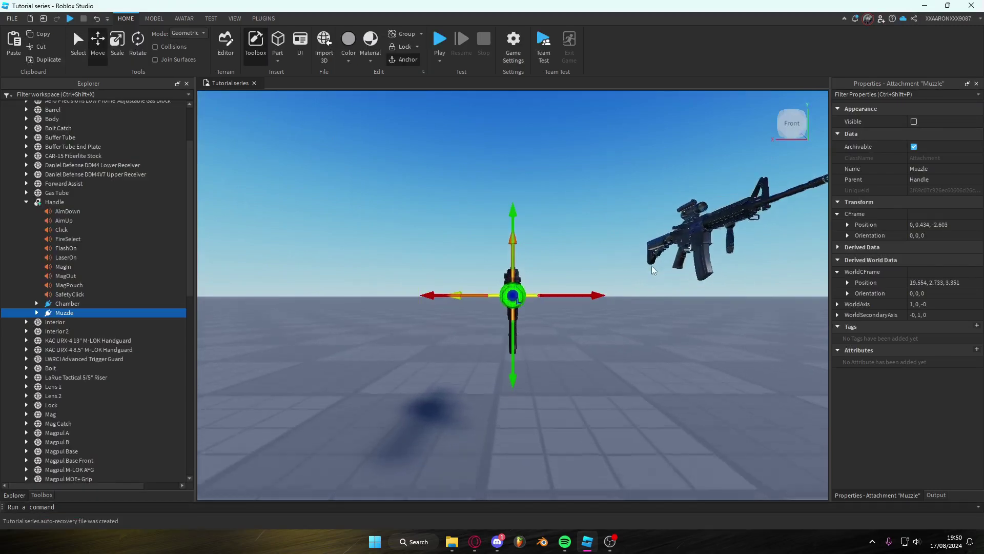
right_click(651, 266)
left_click(592, 298)
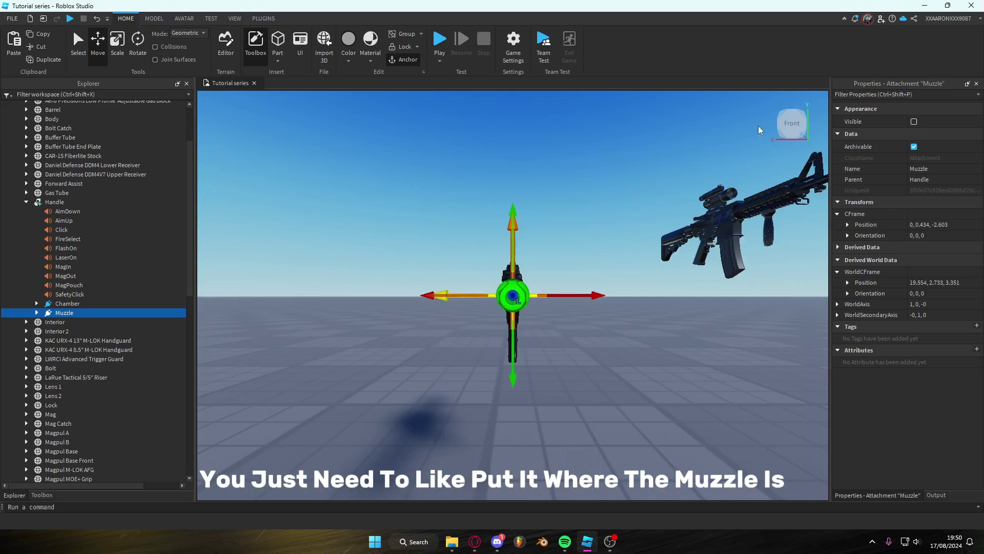
left_click(772, 125)
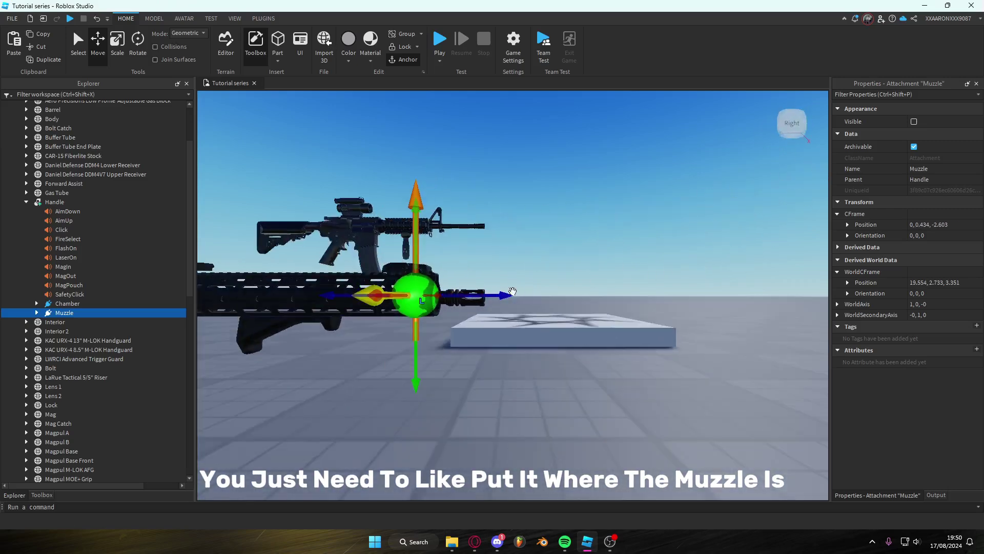
left_click_drag(512, 295, 545, 303)
- Position the Handle's Chamber attachment at the slide, with relative Y about 0.413 and Z about -0.458
left_click(67, 303)
key("f")
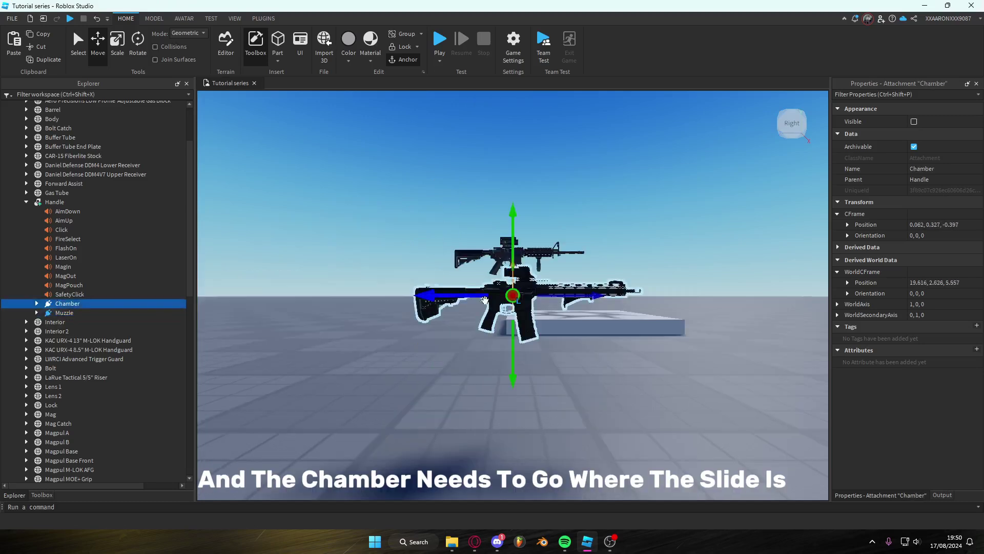
scroll(517, 312, "up", 10)
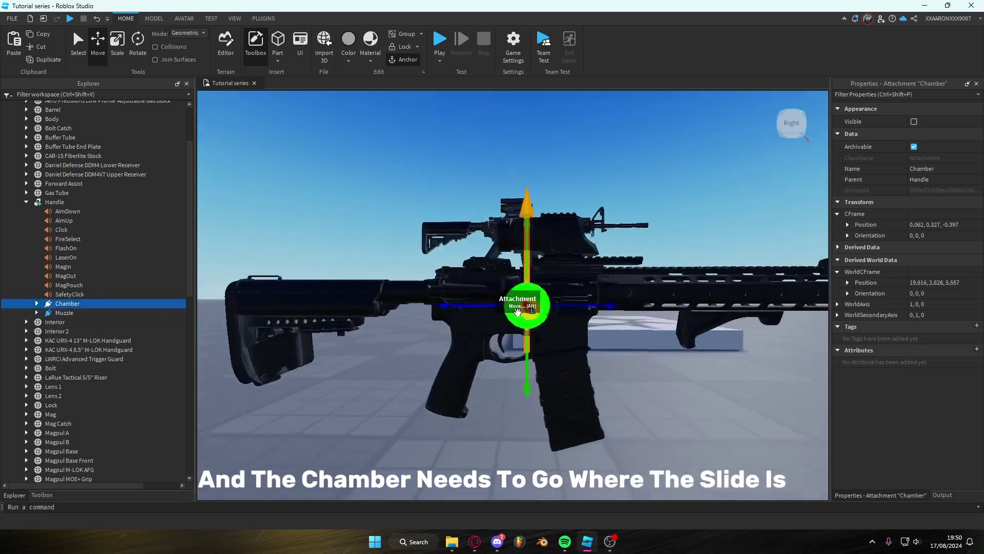
left_click_drag(533, 314, 556, 313)
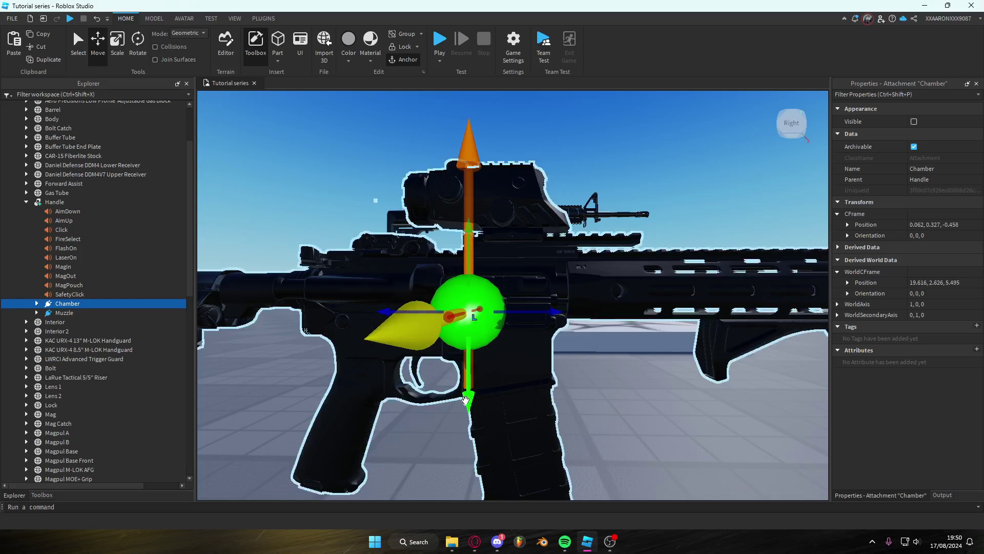
left_click_drag(466, 400, 466, 377)
scroll(27, 246, "up", 1)
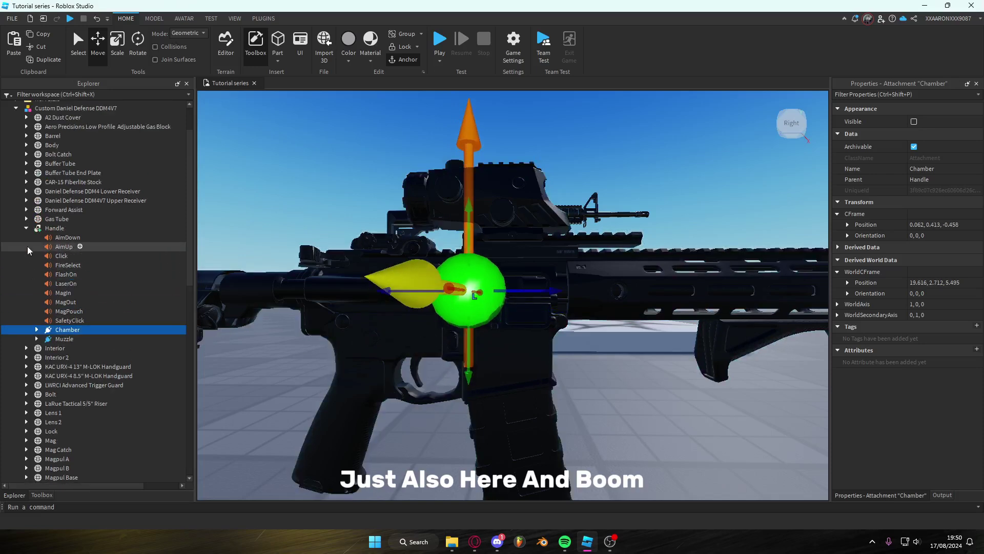
- Collapse the DDM4V7's contents and delete the M4 Carbine reference model from the Workspace
left_click(26, 233)
left_click(26, 228)
scroll(24, 155, "up", 2)
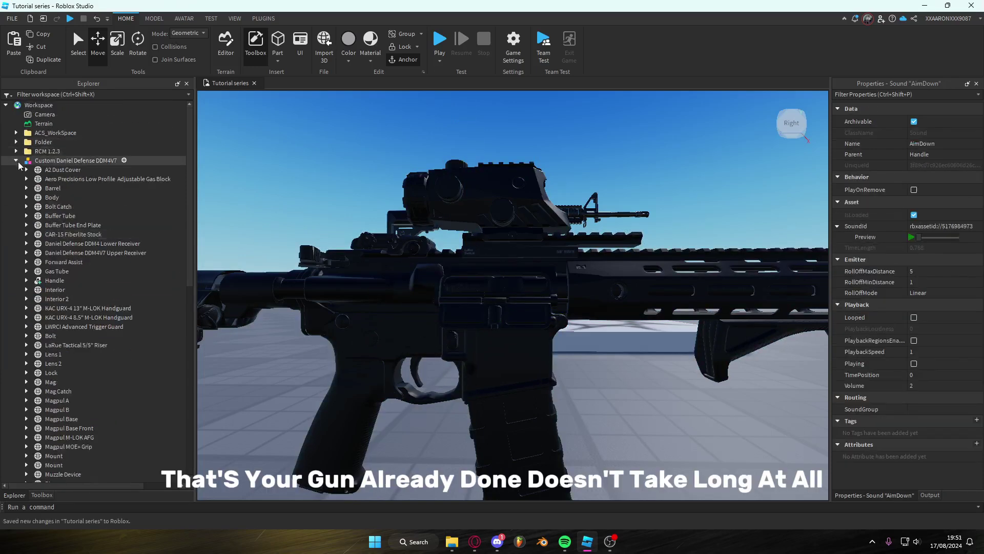
left_click(16, 160)
left_click(49, 170)
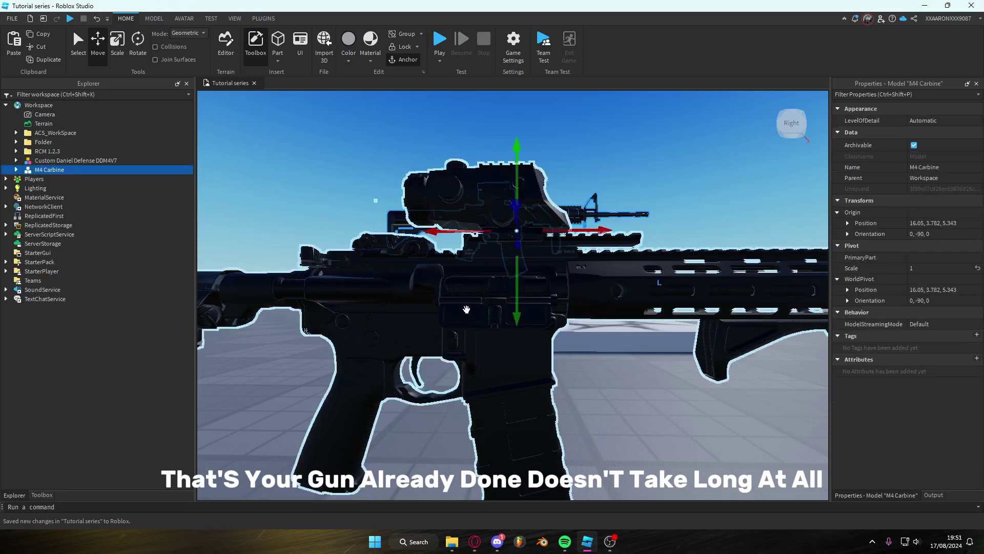
key("Delete")
- Move the Custom Daniel Defense DDM4V7 model from the Workspace into ReplicatedStorage's ACS_Engine GunModels folder
left_click(60, 163)
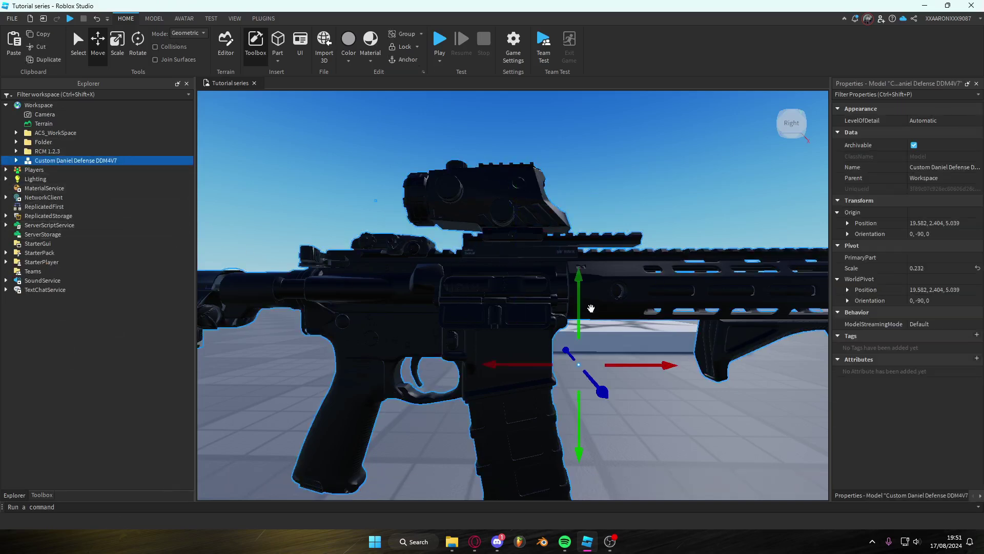
key("a")
right_click_drag(590, 308, 570, 306)
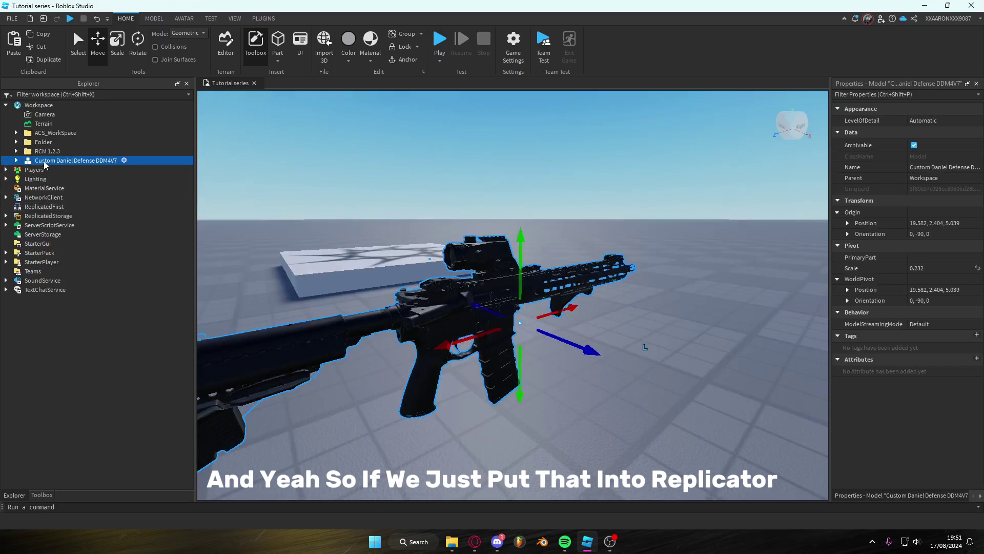
left_click_drag(45, 164, 85, 334)
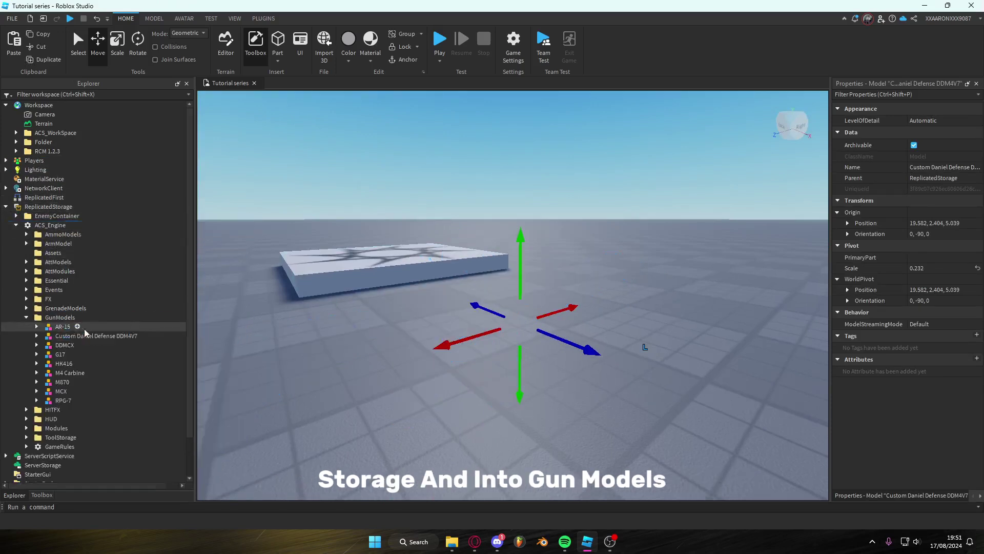
- Copy the gun model's name, then duplicate StarterPack's M4 Carbine tool and rename the duplicate as Custom Daniel Defense DDM4V7
key("F2")
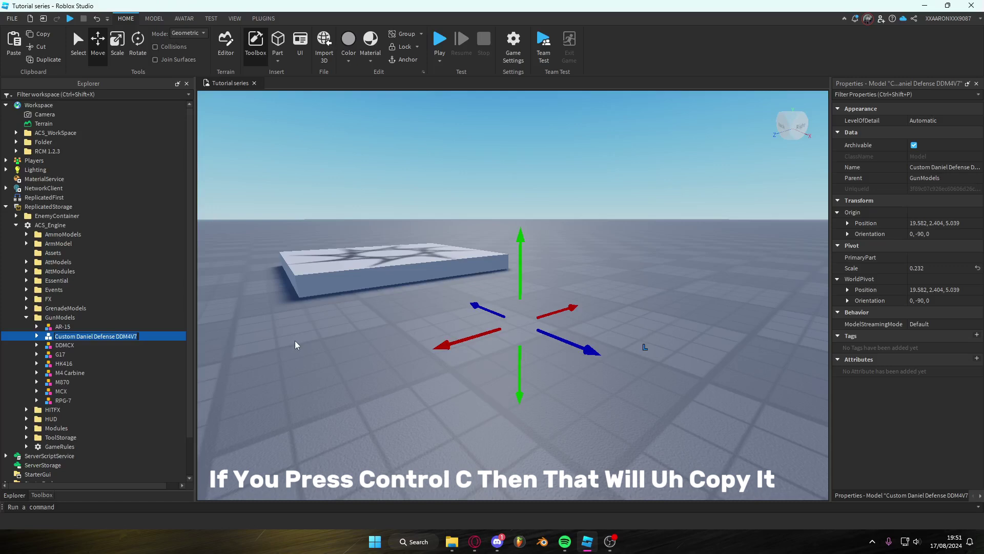
left_click(129, 308)
left_click(26, 317)
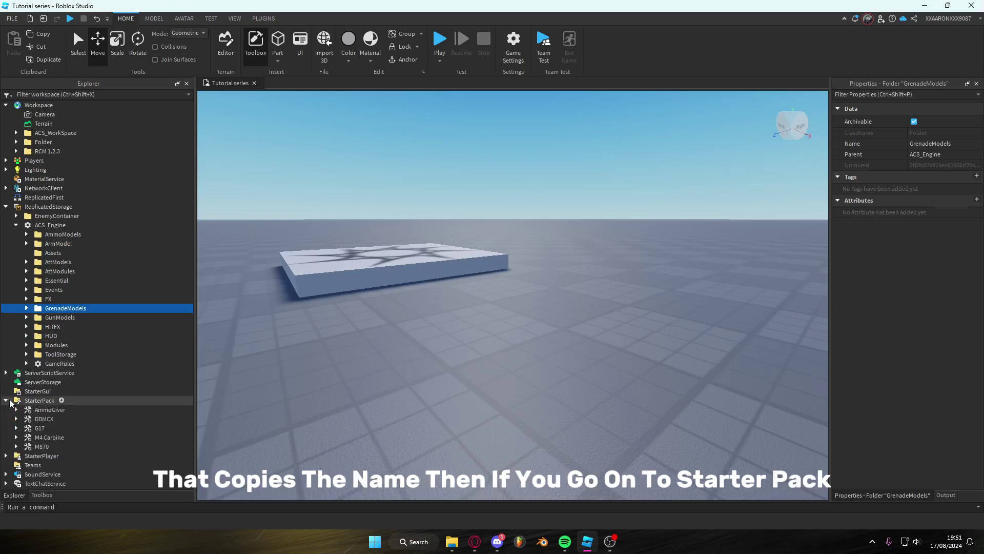
left_click(47, 437)
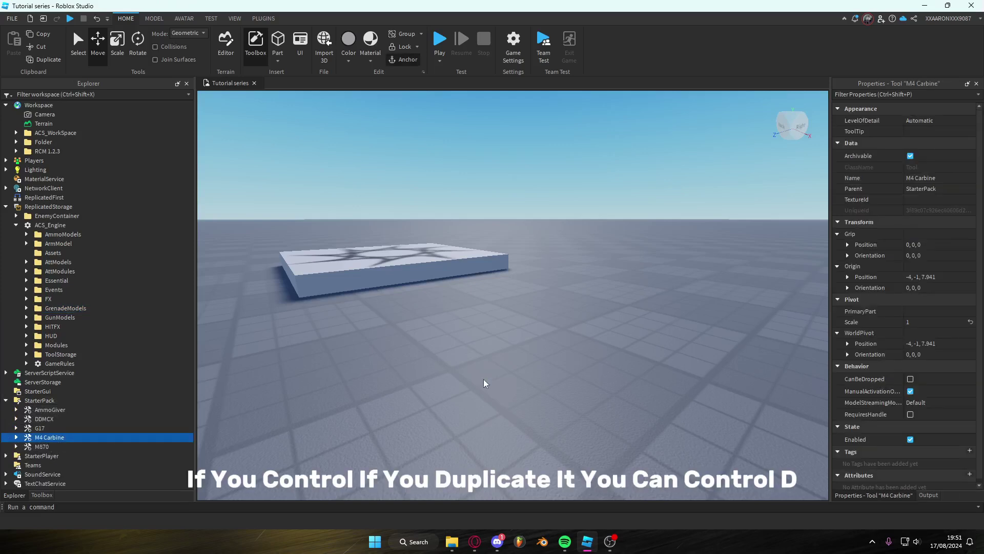
key("ctrl+d")
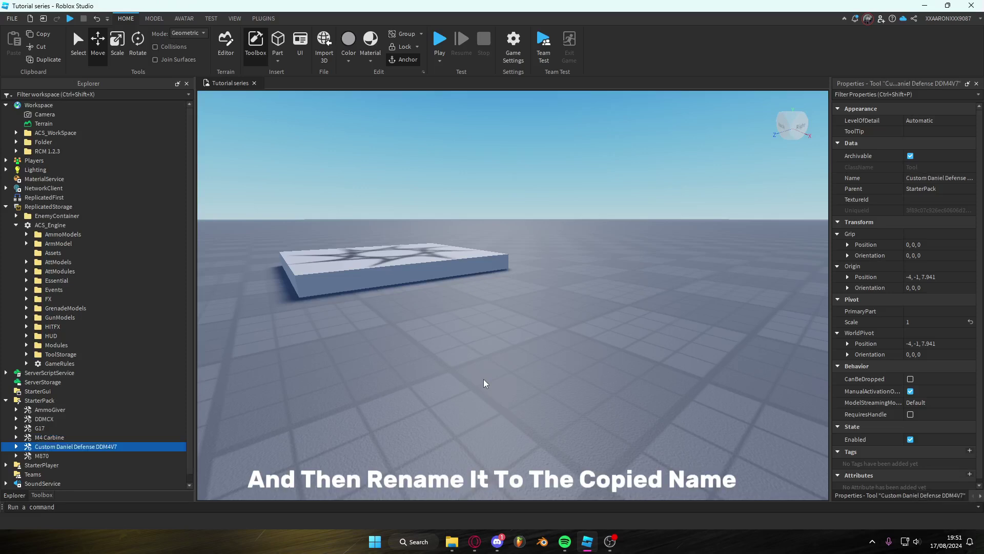
- Rename the Custom Daniel Defense DDM4V7 model in GunModels as "Gun 2]"
left_click(27, 317)
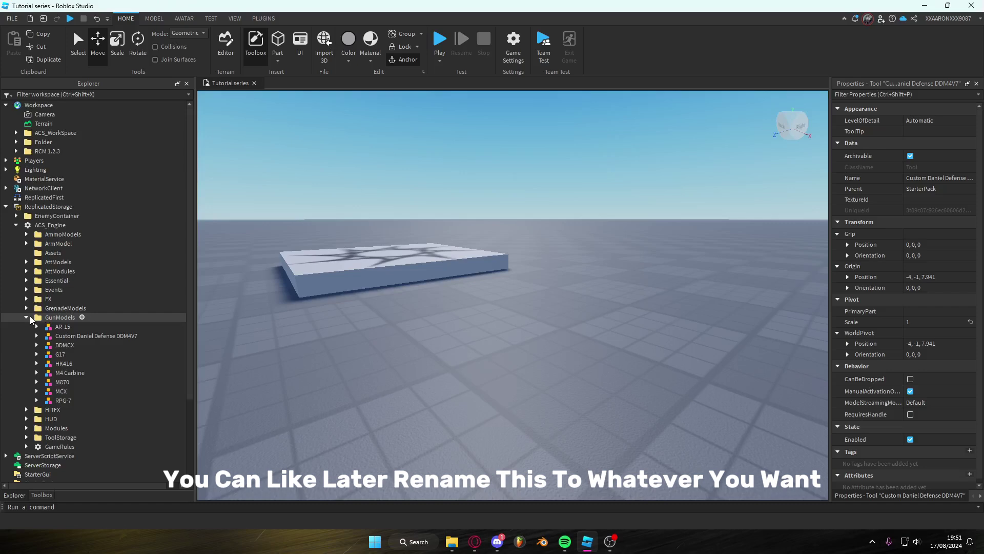
left_click(89, 335)
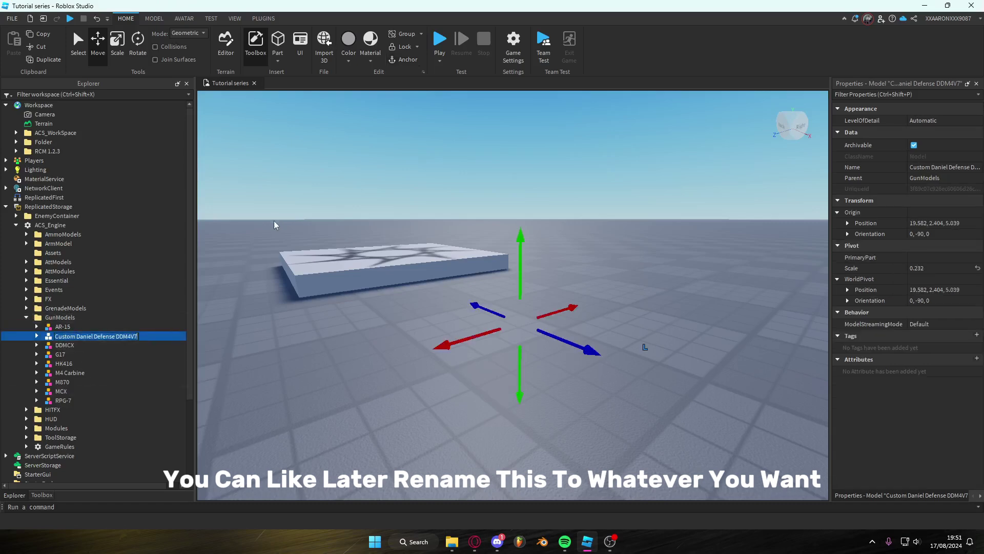
type("Gun 2]")
key("Return")
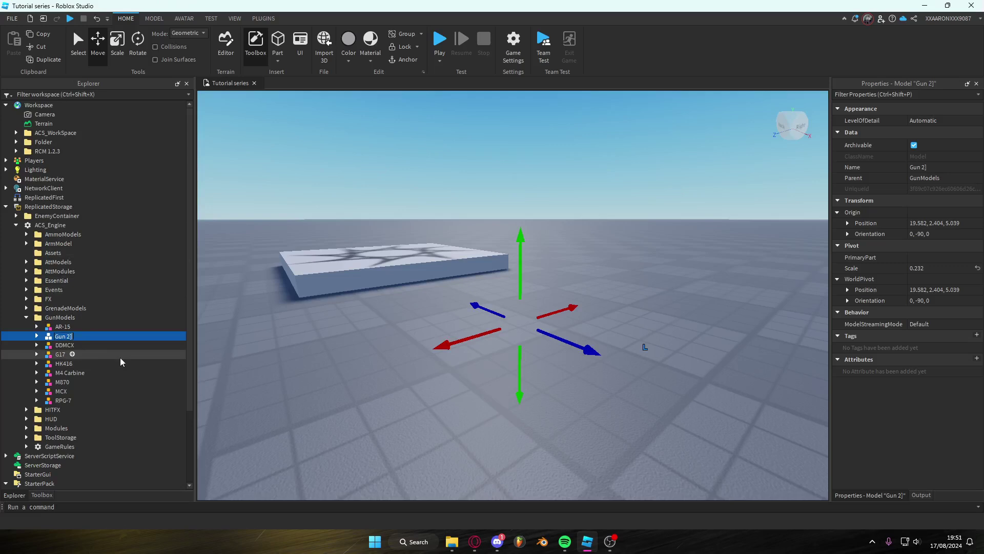
- Rename the matching Custom Daniel Defense DDM4V7 tool in StarterPack as "Gun 2]"
scroll(102, 353, "down", 3)
left_click(80, 438)
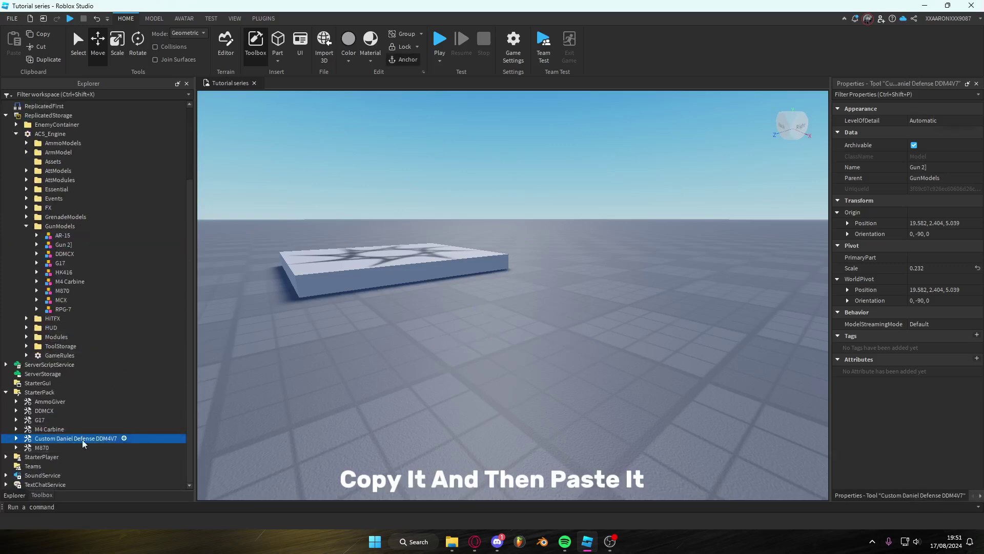
key("Return")
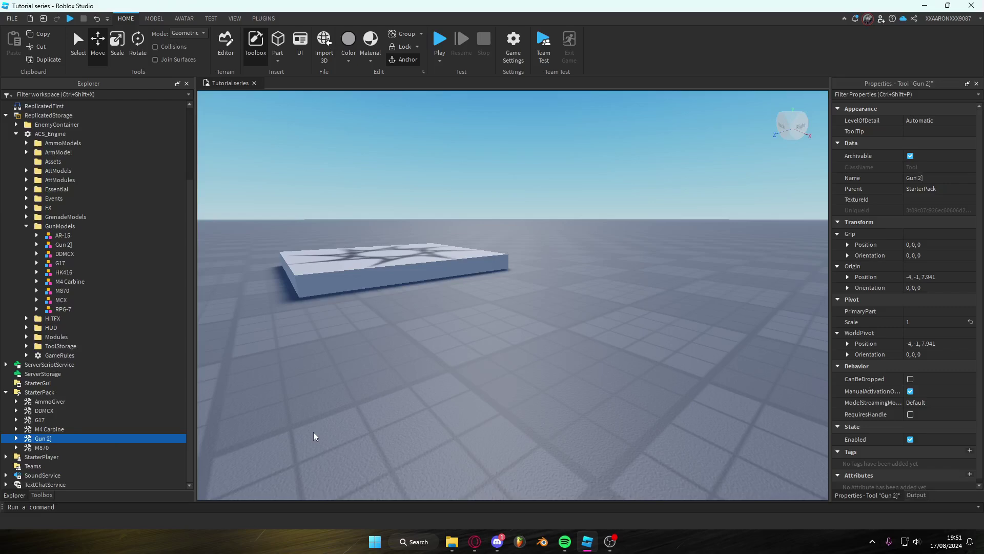
- Start a playtest, switch to first-person view, and equip the "Gun 2]" weapon
key("F5")
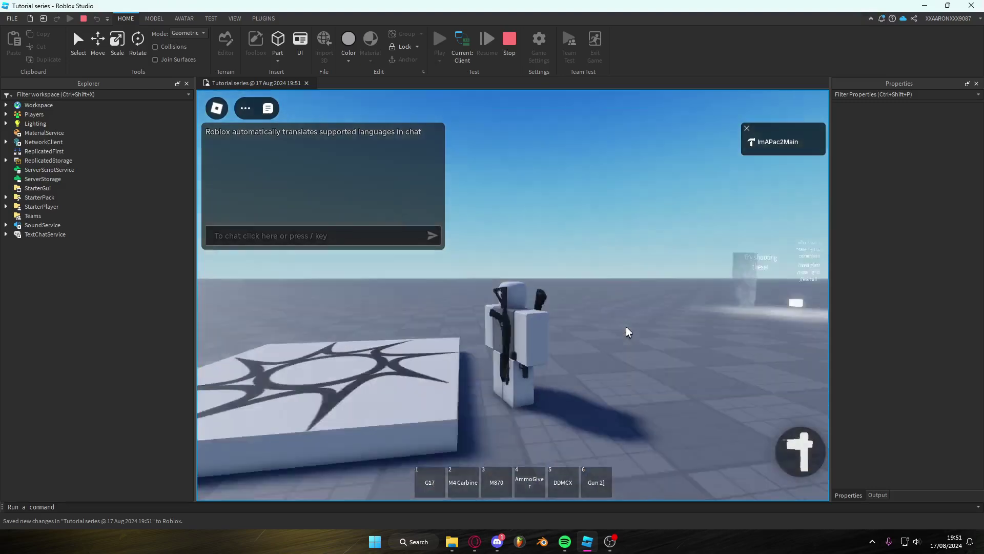
right_click_drag(626, 326, 626, 326)
scroll(626, 326, "up", 3)
key("6")
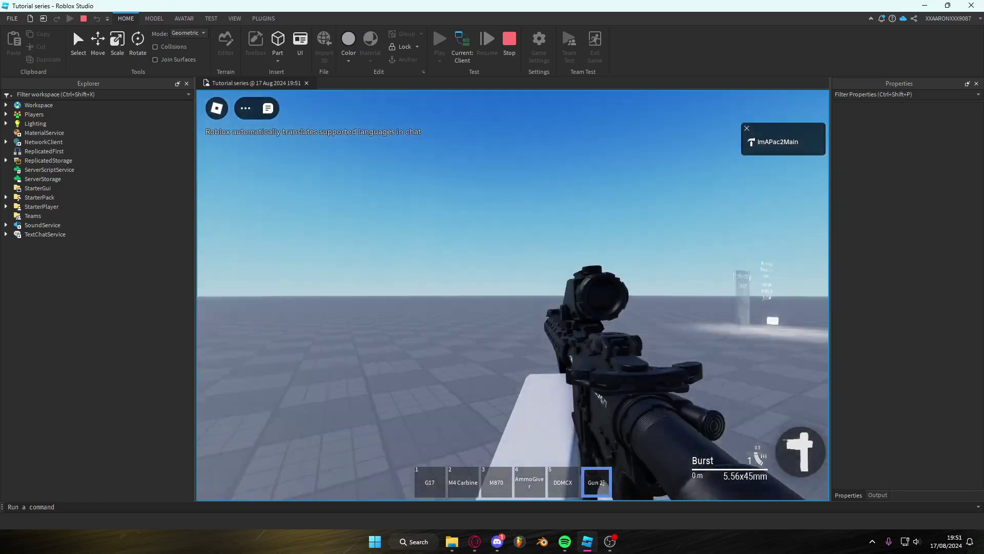
- Walk toward the ammo cart with "Gun 2]" equipped and check its hold and aim-down-sights positions
key("w")
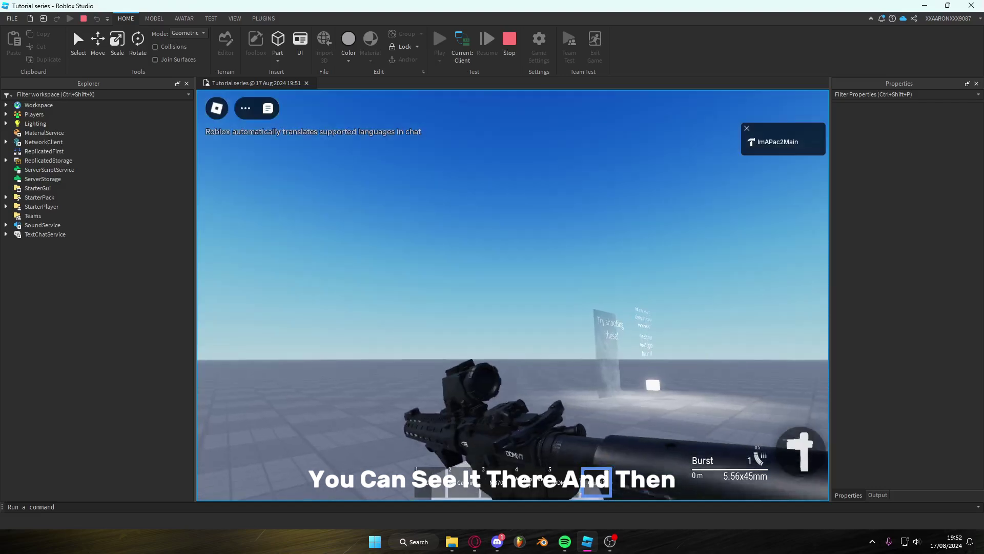
right_click(512, 295)
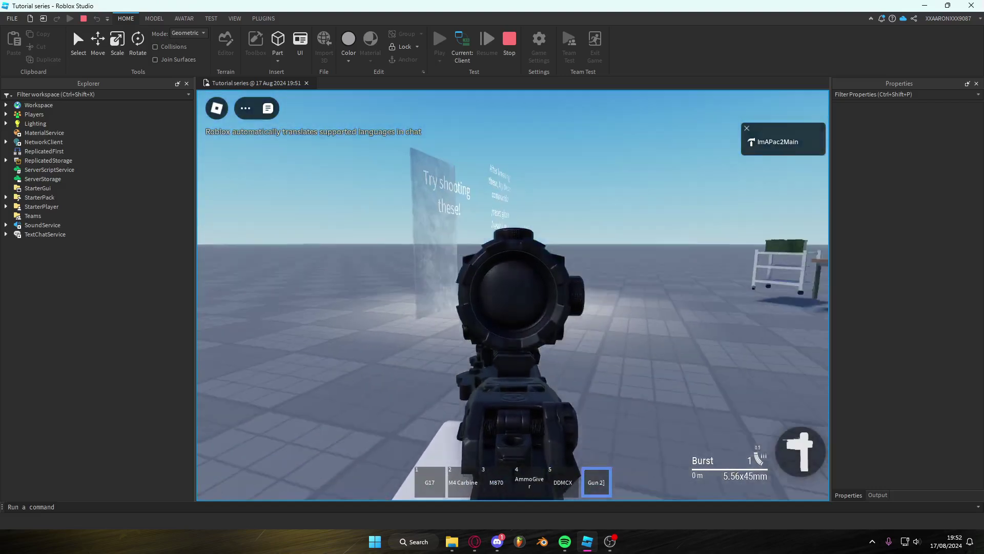
key("shift")
key("w")
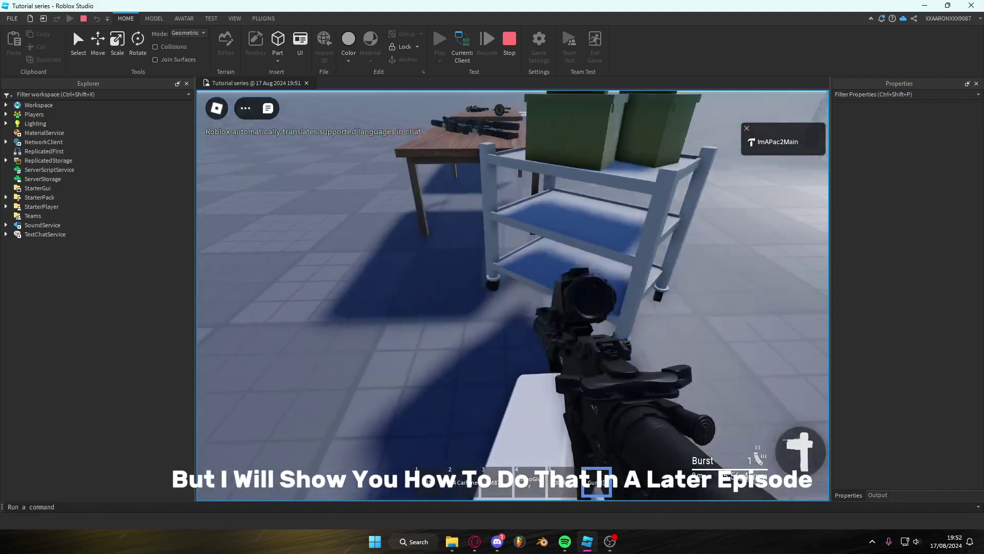
right_click(513, 295)
right_click(512, 295)
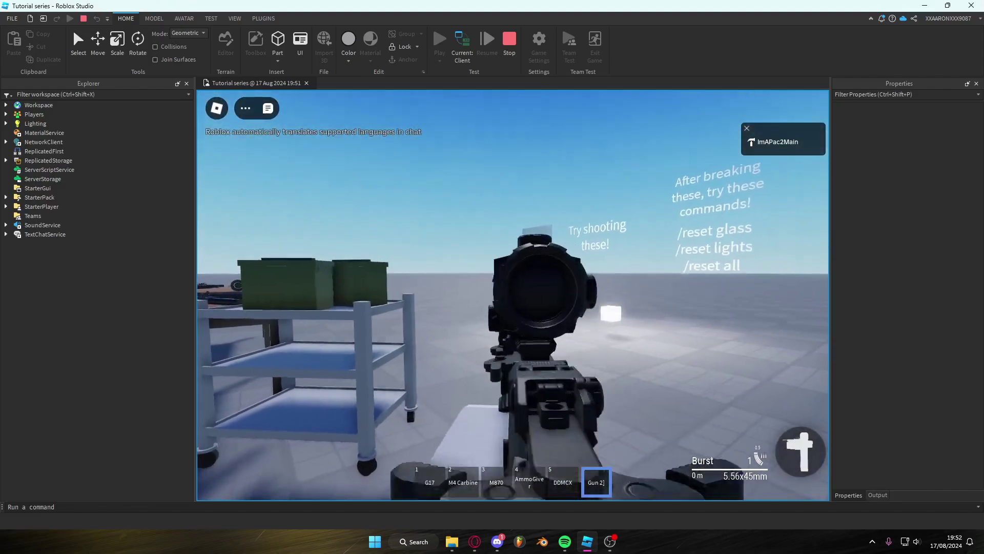
- Back away from the cart, fire "Gun 2]" toward the shooting targets, and end the playtest
key("s")
left_click(512, 295)
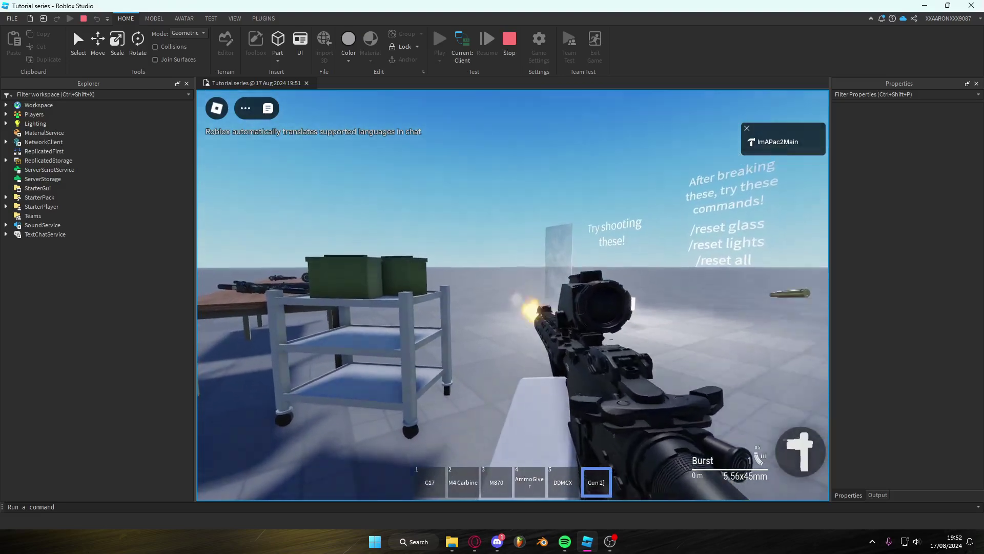
key("Escape")
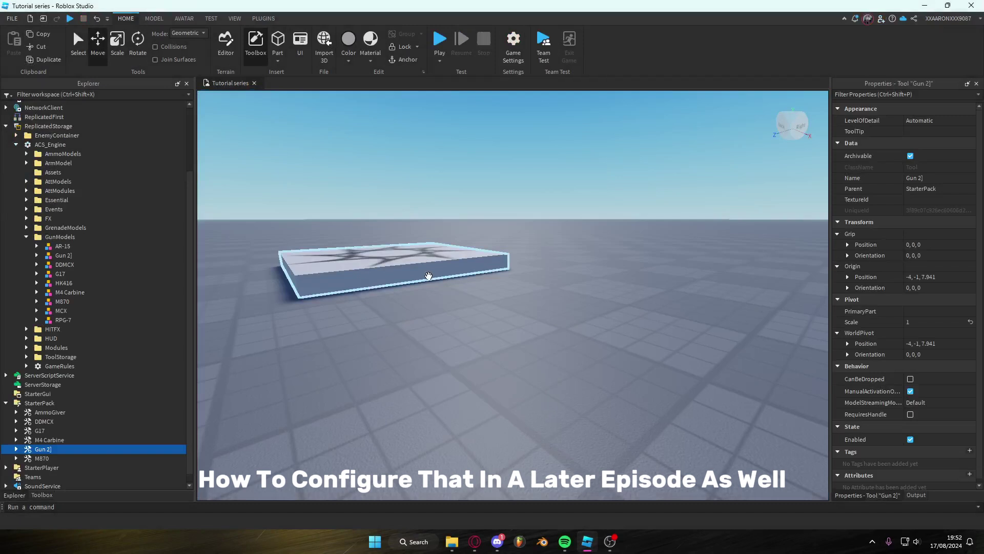
- Collapse the GunModels folder, ACS_Engine, ReplicatedStorage and StarterPack in the object hierarchy
right_click_drag(427, 275, 427, 275)
left_click(21, 236)
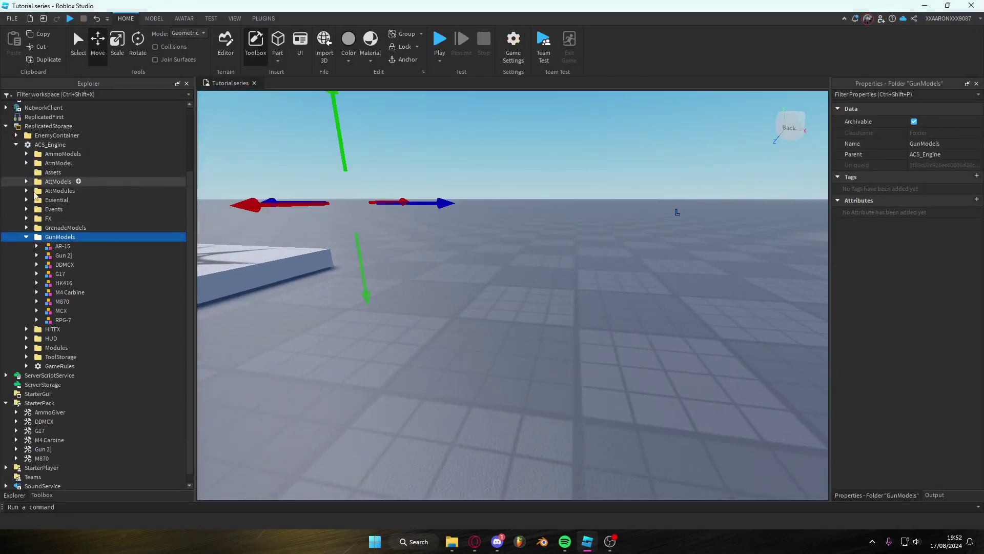
left_click(26, 237)
left_click(15, 217)
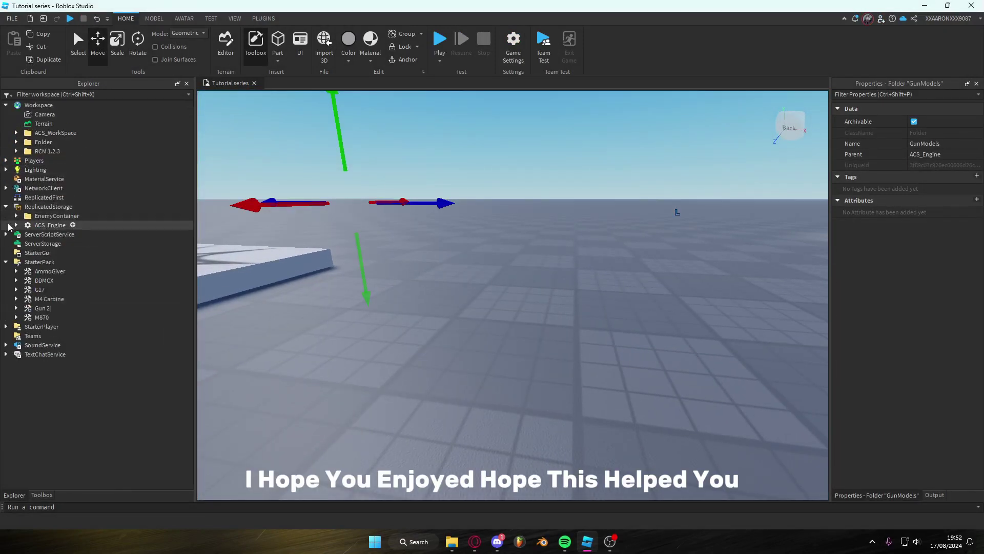
left_click(6, 206)
left_click(6, 243)
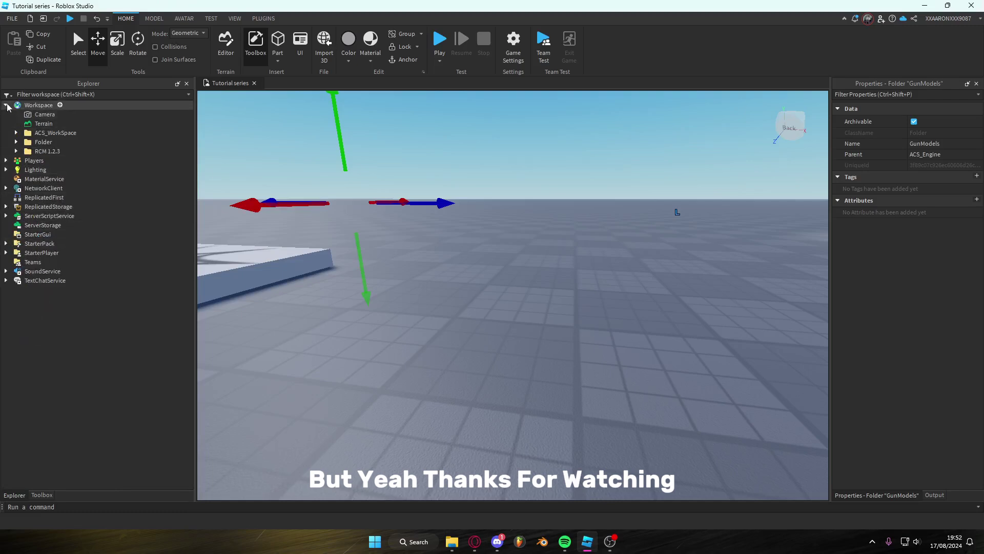